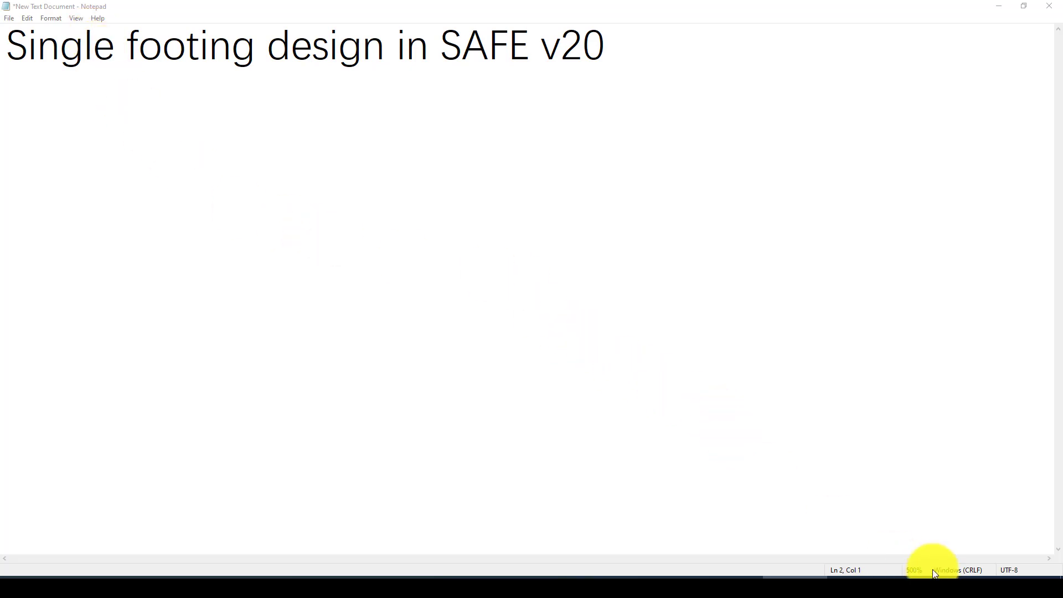
Step: Accept built-in initialization settings with Metric SI display units, keeping ACI 318-19 and AISC 360-16
mouse_move(747, 573)
click(719, 535)
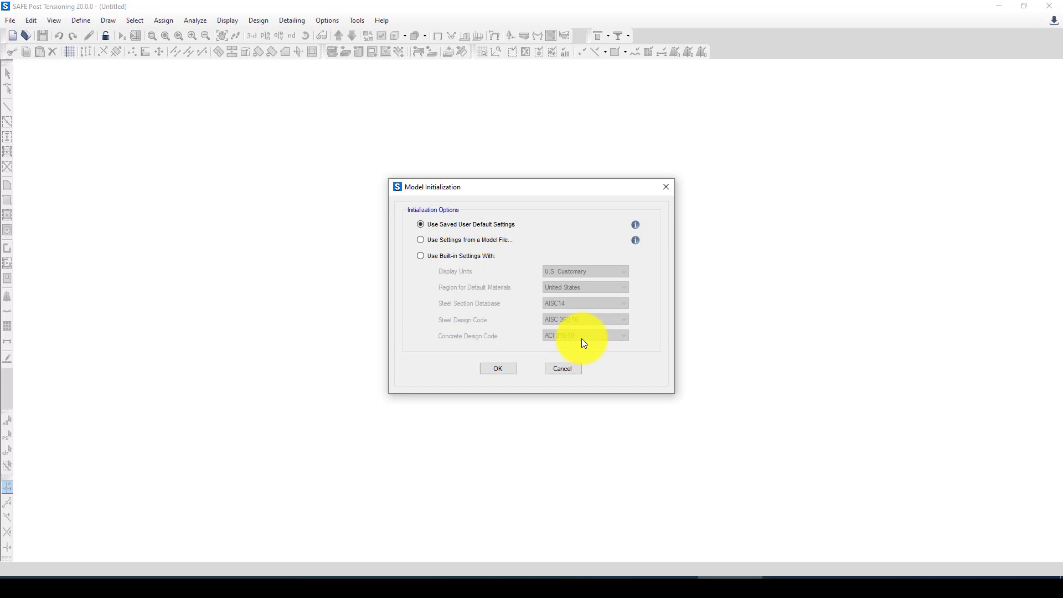
click(427, 258)
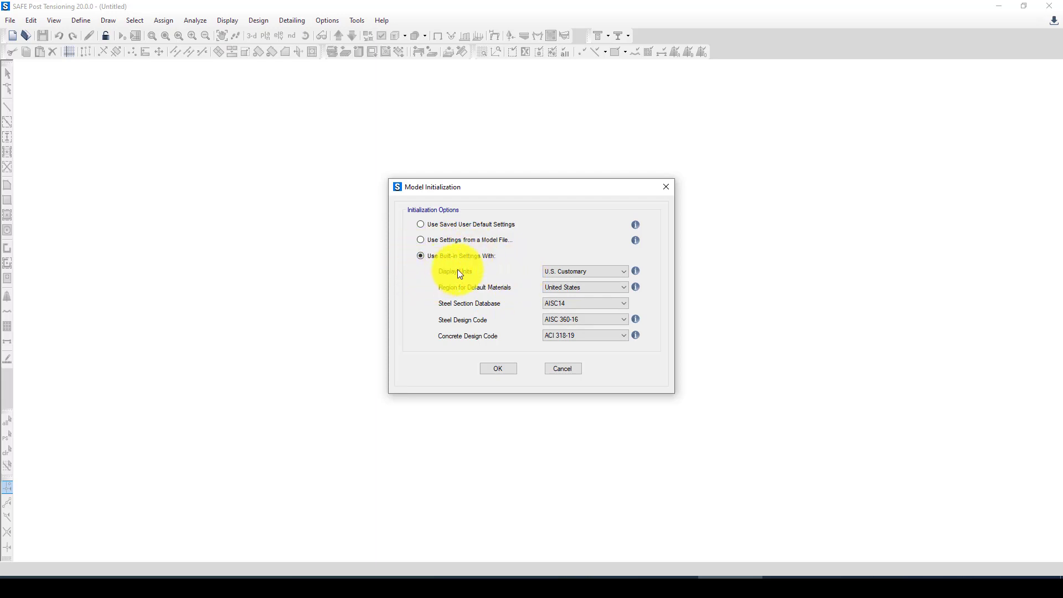
click(600, 271)
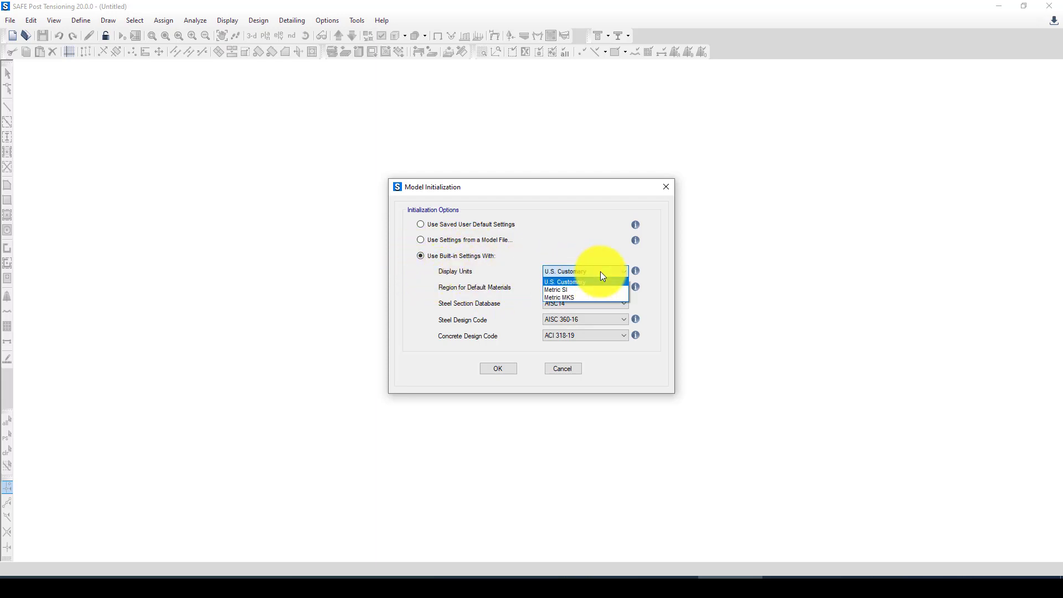
click(579, 290)
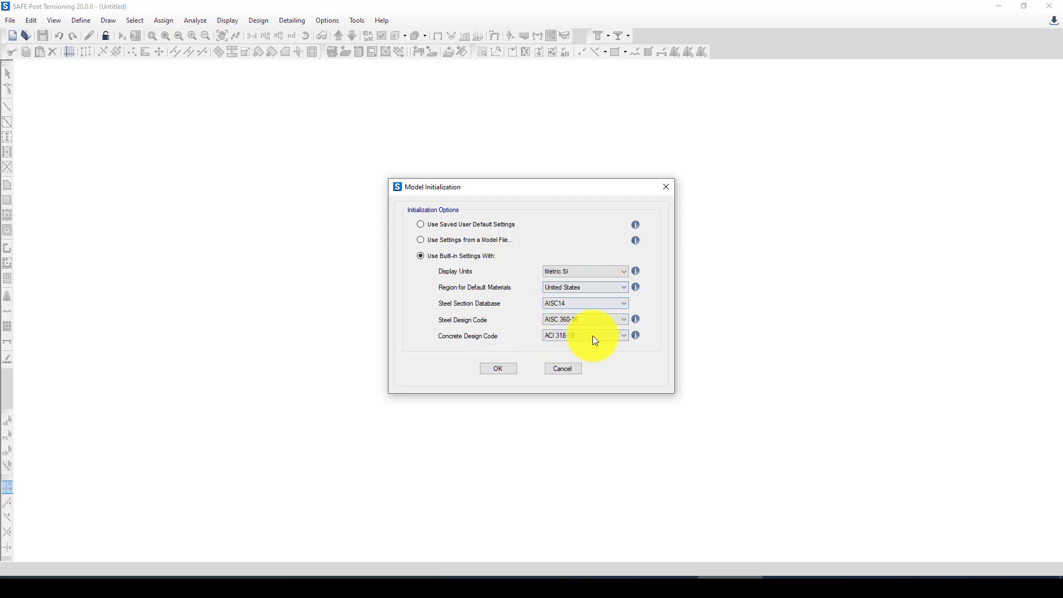
click(502, 366)
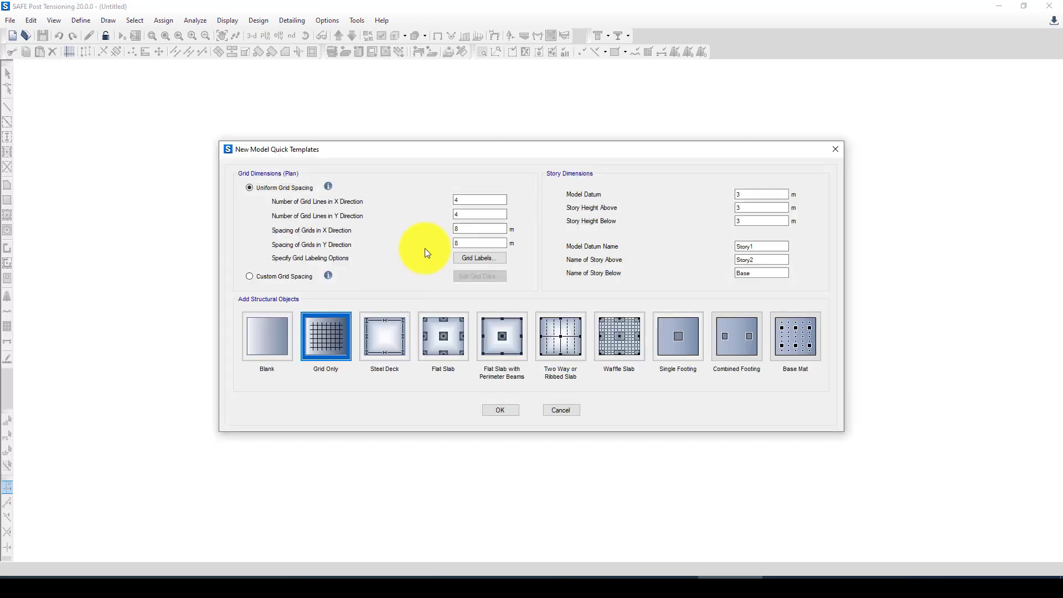
Step: Choose the Single Footing quick template
drag(523, 154, 459, 147)
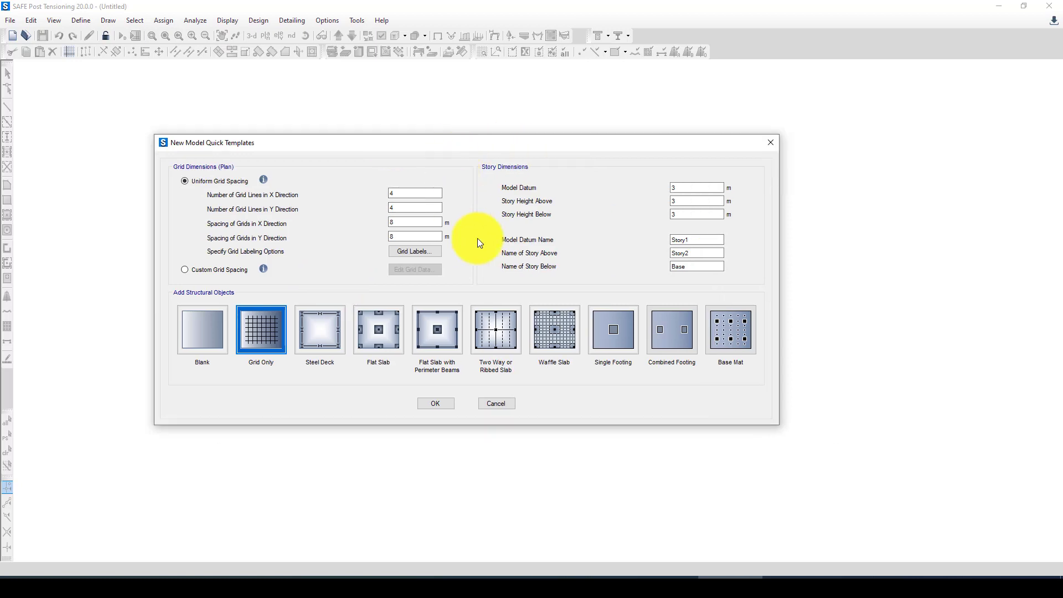
click(617, 330)
drag(534, 167, 502, 167)
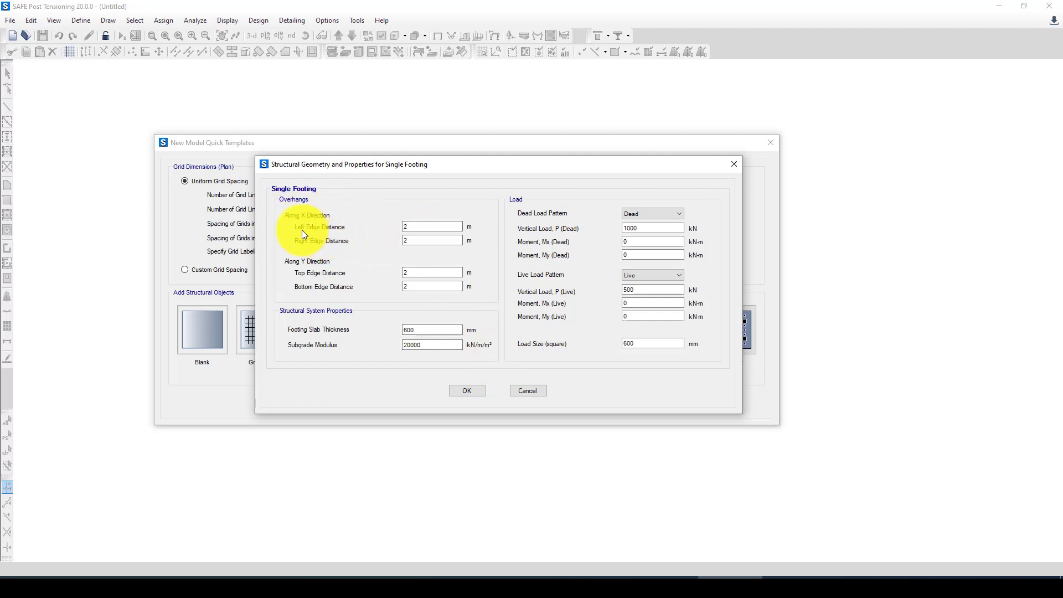
Step: Keep 2 m edge overhangs and 600 mm thickness, and set subgrade modulus to 18000 kN/m/m²
double_click(410, 226)
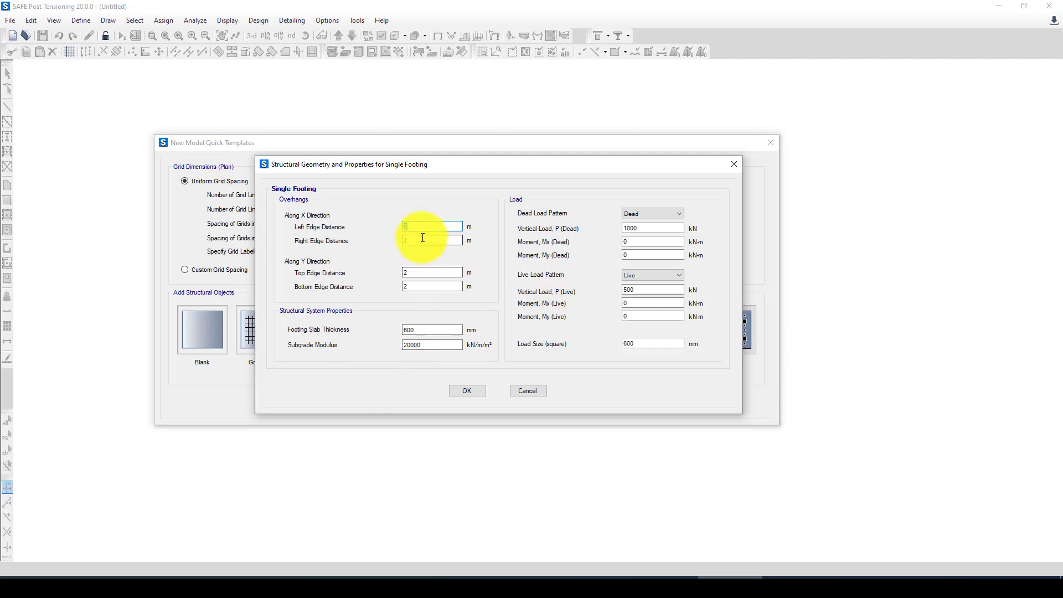
key(Tab)
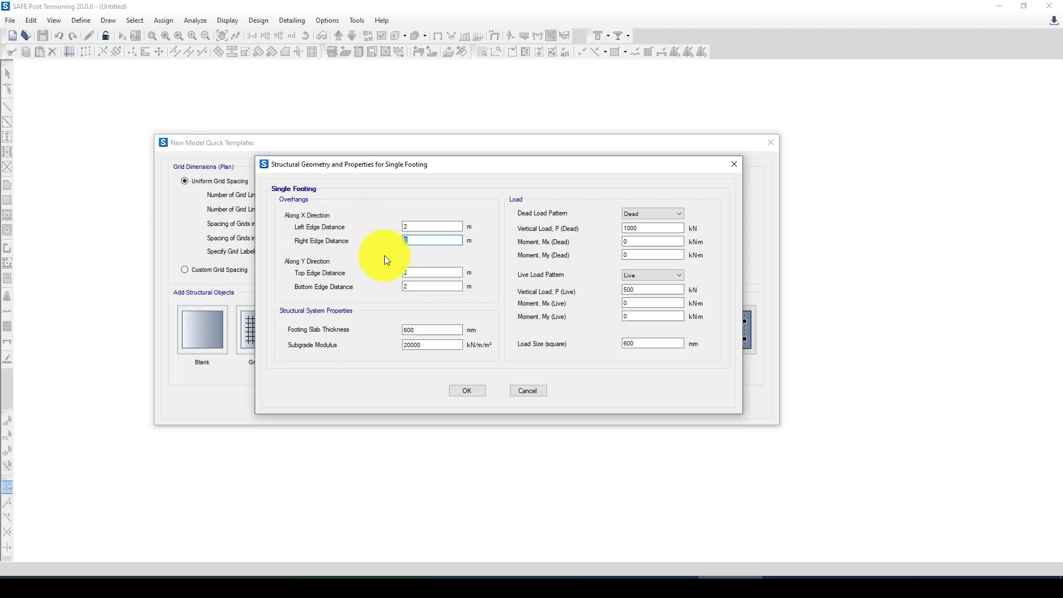
click(413, 274)
click(412, 285)
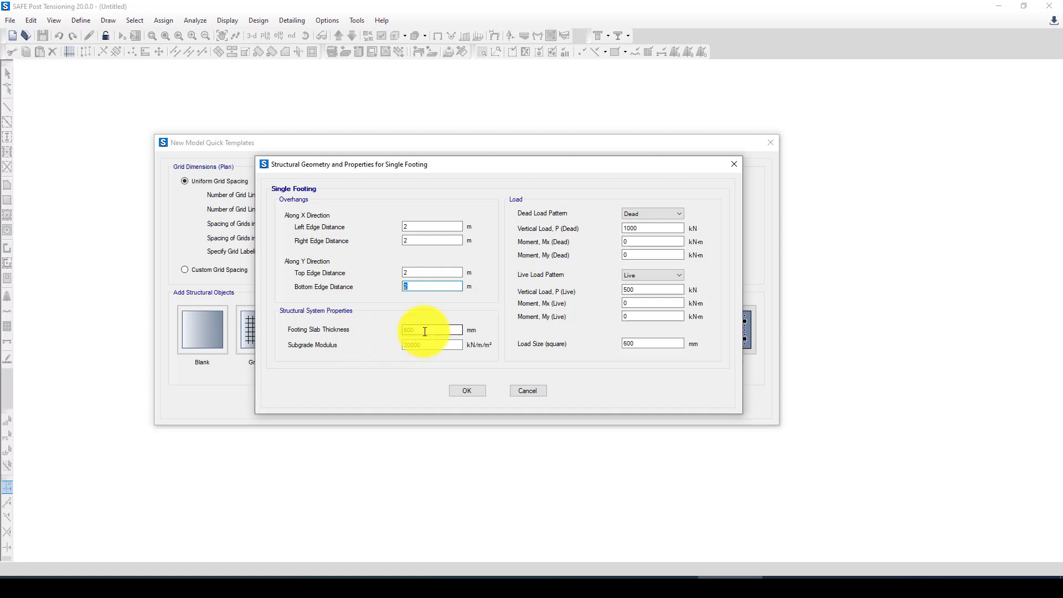
click(404, 331)
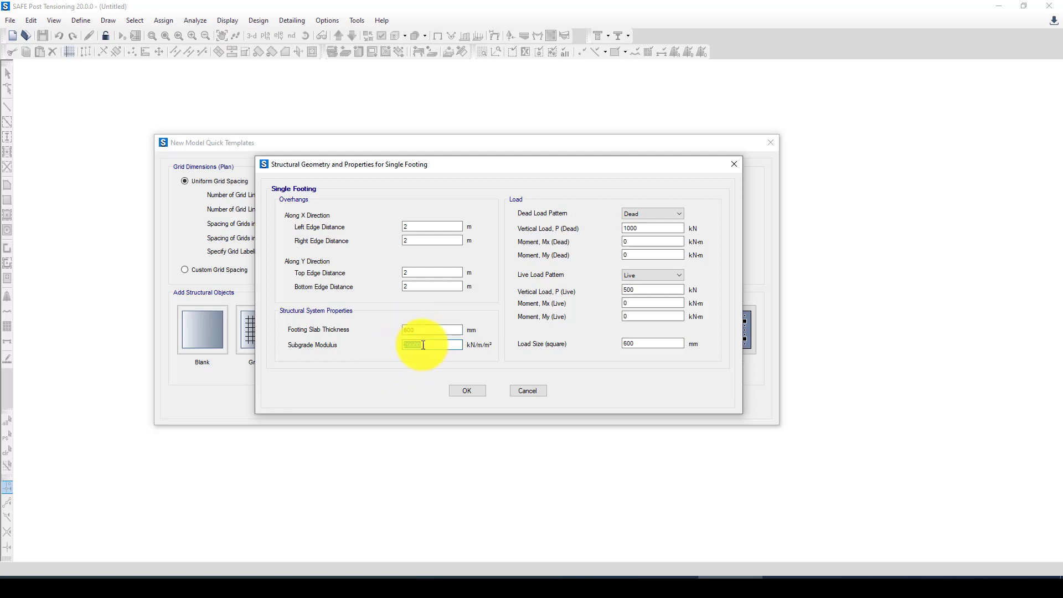
click(416, 345)
double_click(405, 345)
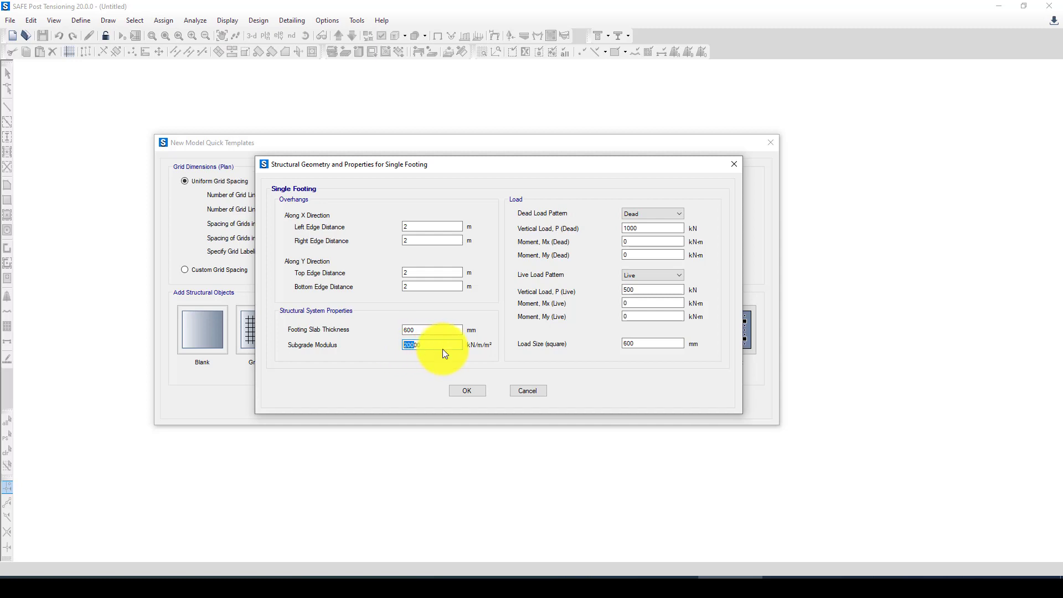
text(18)
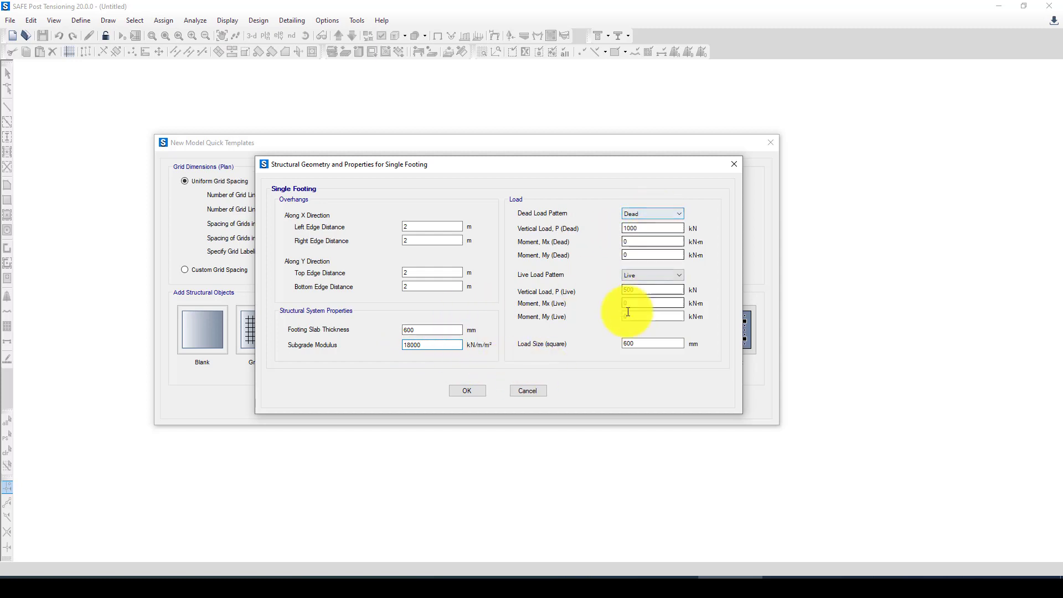
Step: Enter the dead load: P 2500 kN, Mx 120, My 140
double_click(620, 227)
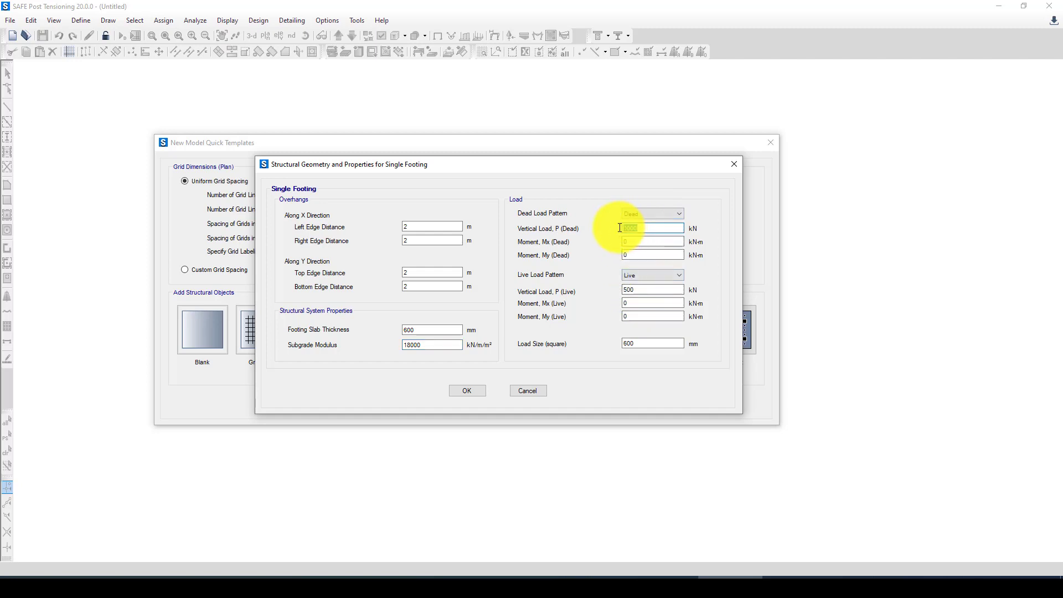
text(2500)
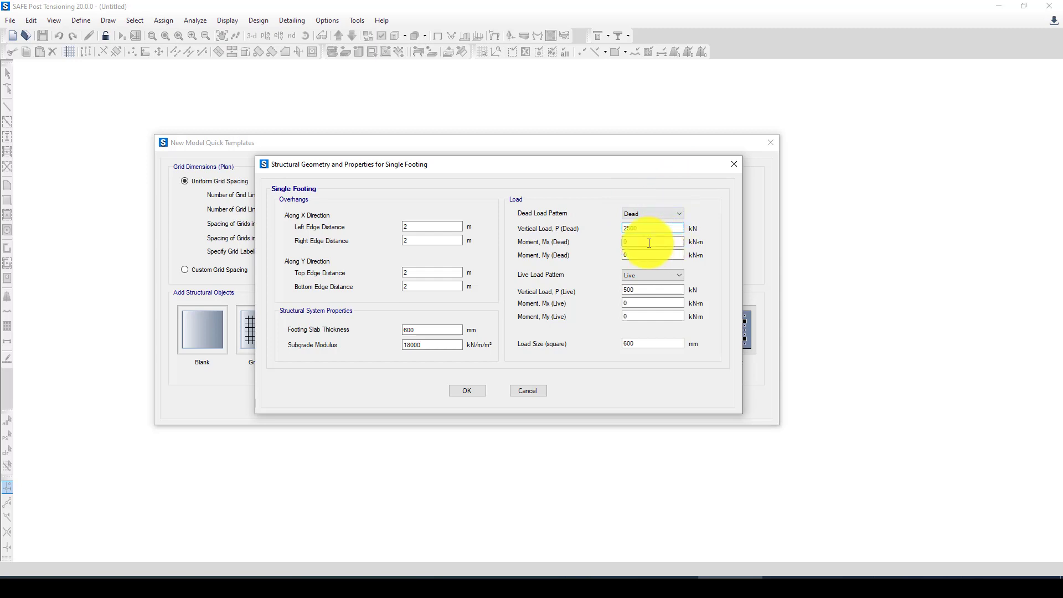
double_click(625, 241)
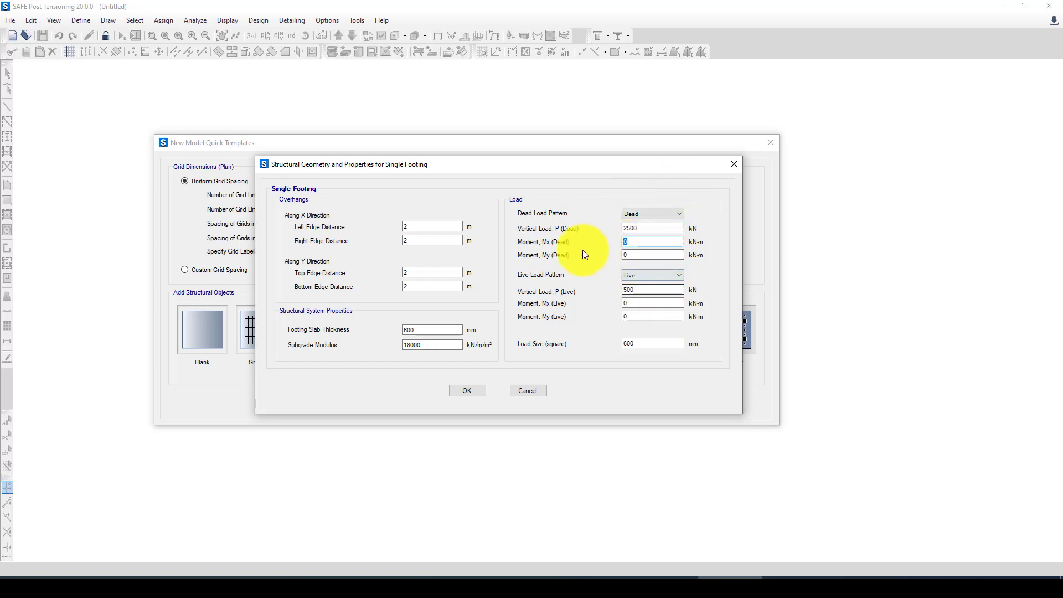
text(120)
double_click(637, 255)
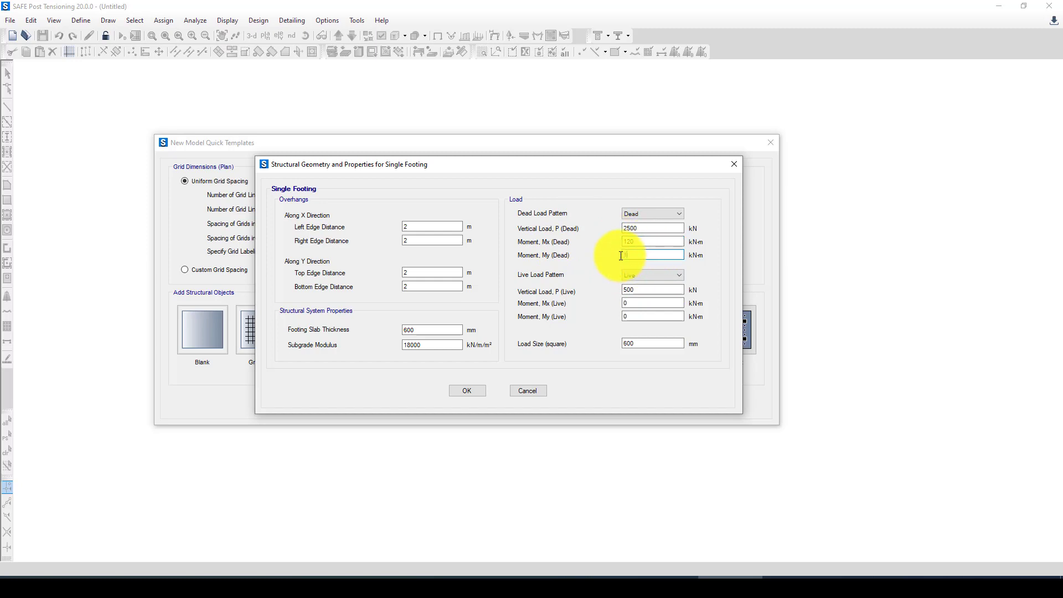
text(140)
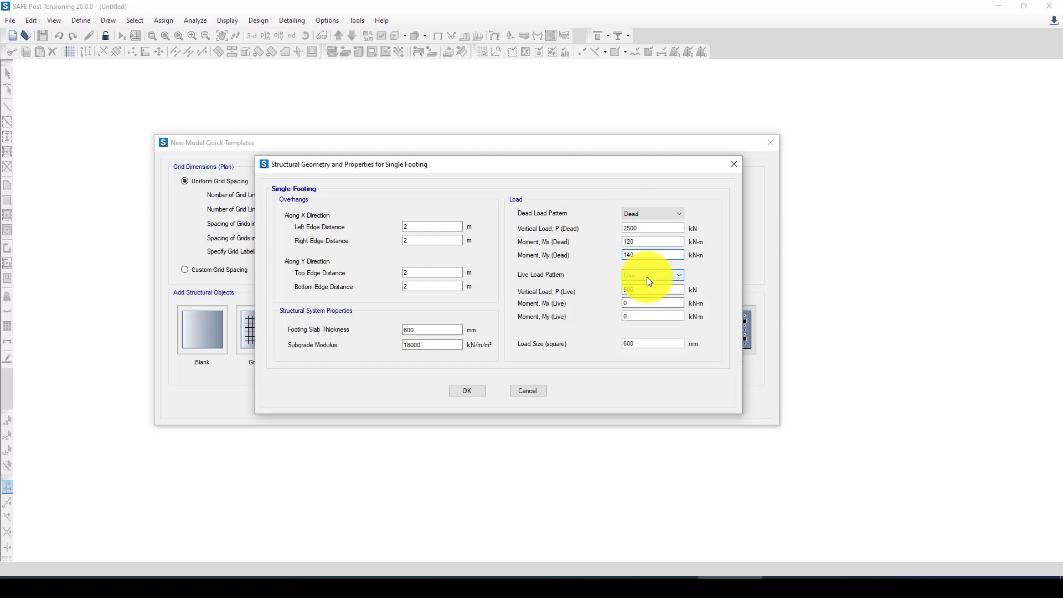
Step: Enter live load P 1500 kN with Mx 75 and My 75, then accept the footing geometry
double_click(620, 289)
text(1500)
double_click(628, 302)
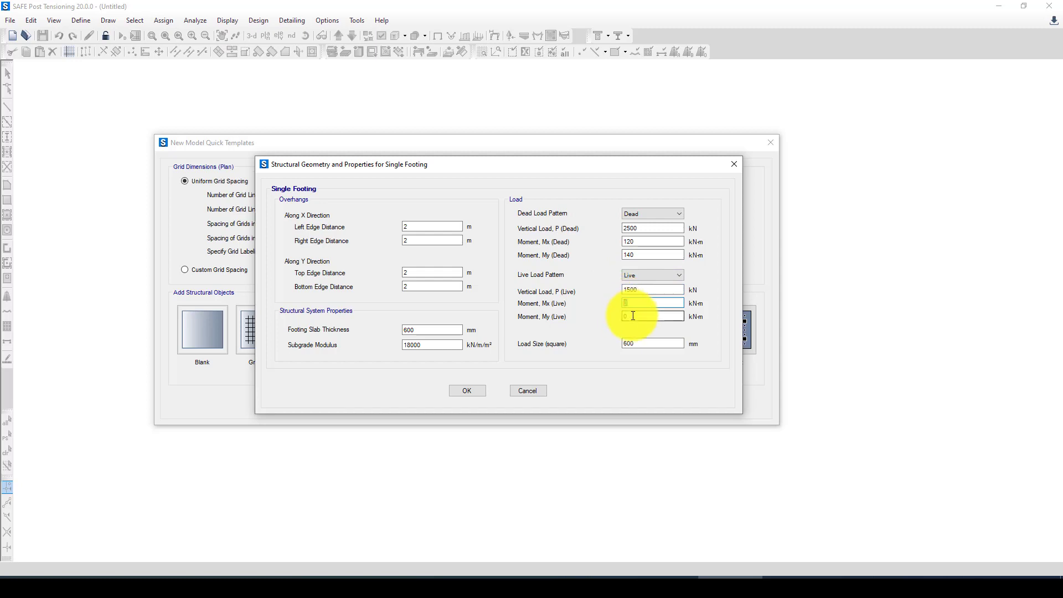
double_click(623, 315)
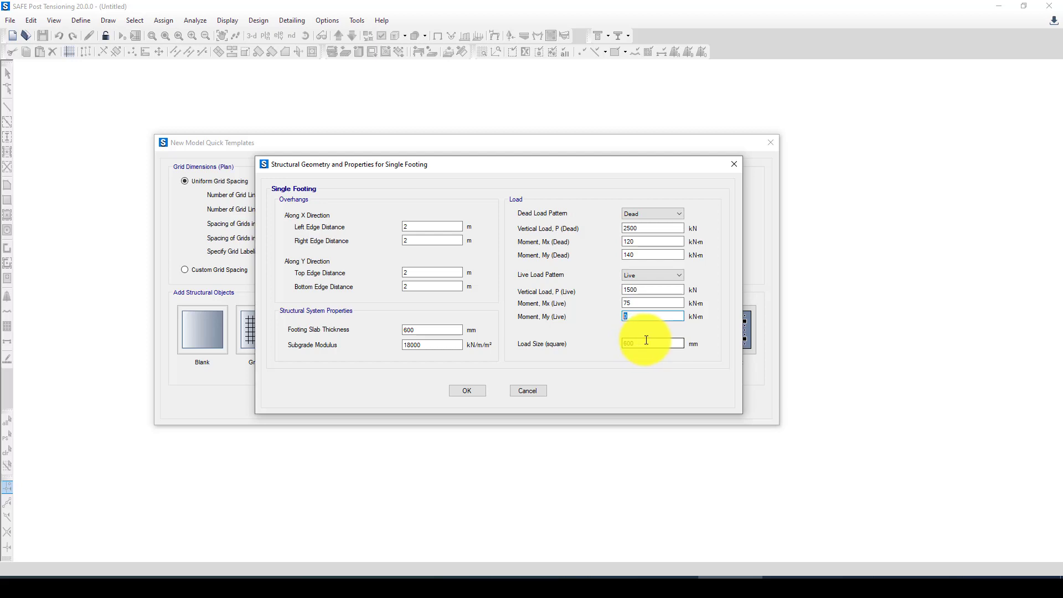
text(75)
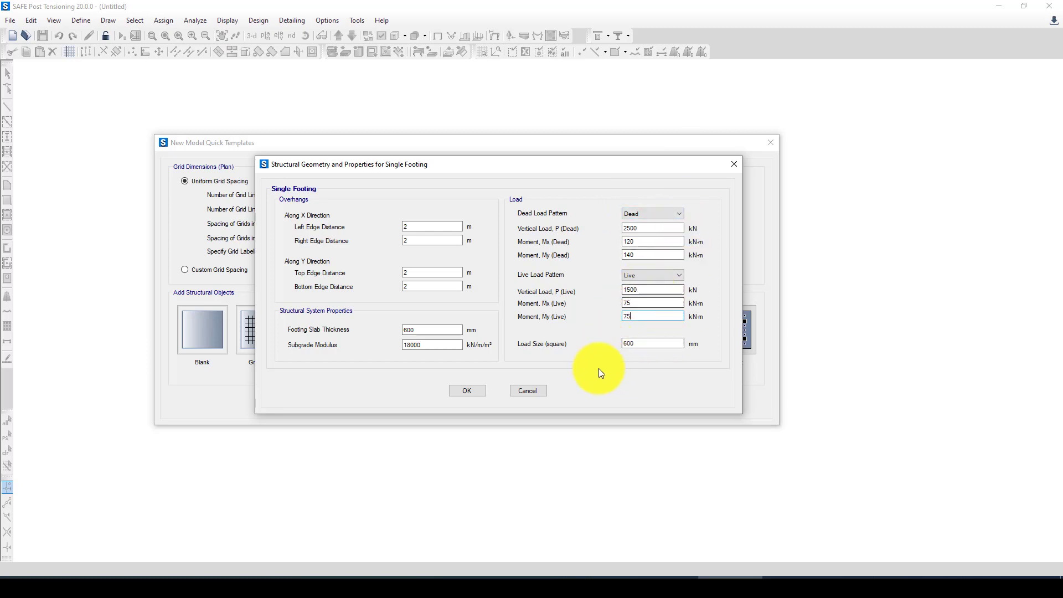
click(645, 343)
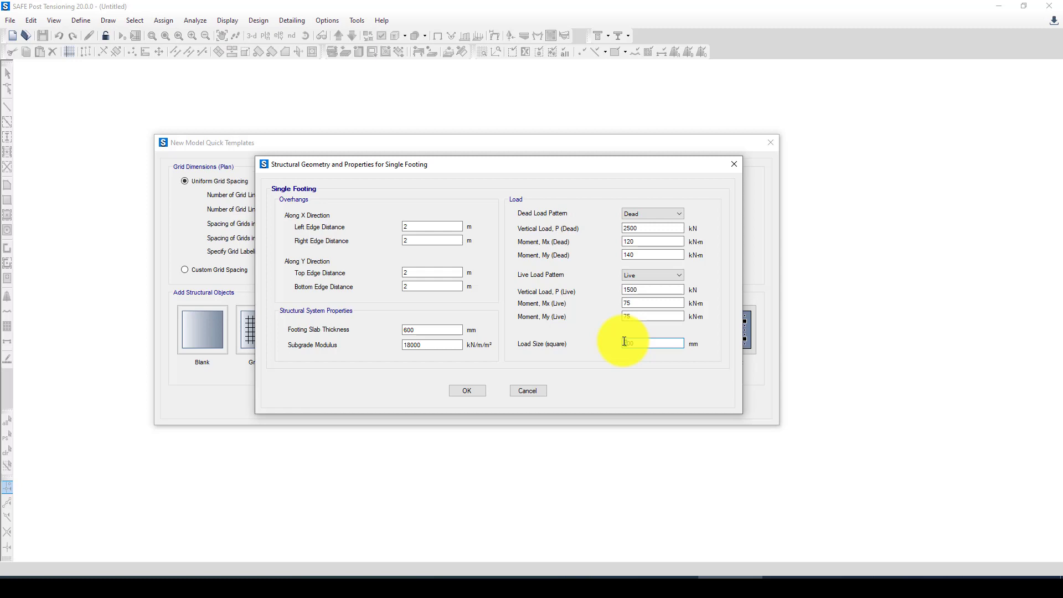
click(467, 391)
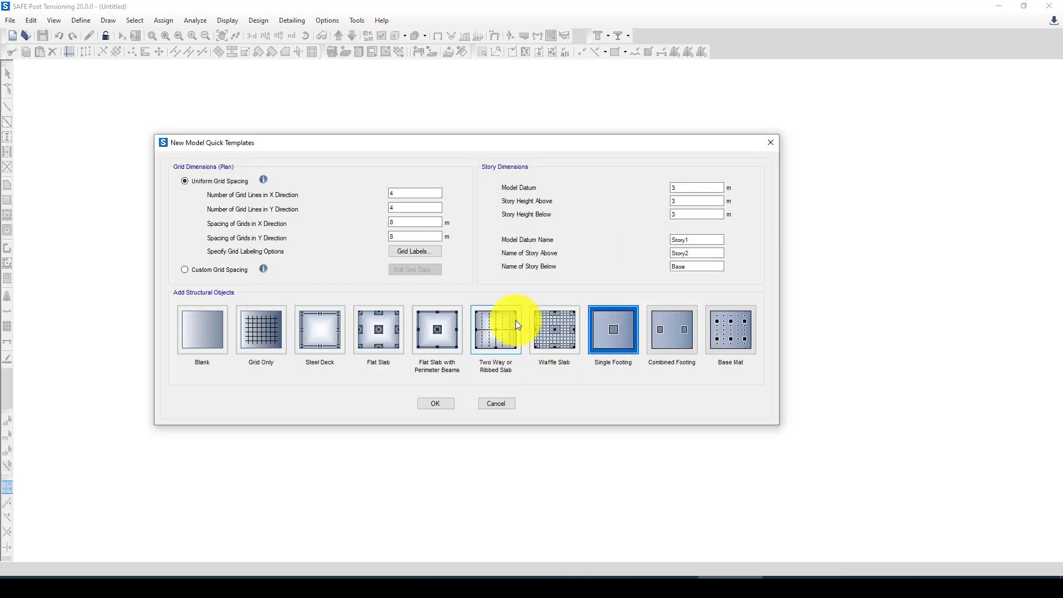
Step: Create the footing model and show it in the default 3D view as a solid extruded slab
click(440, 403)
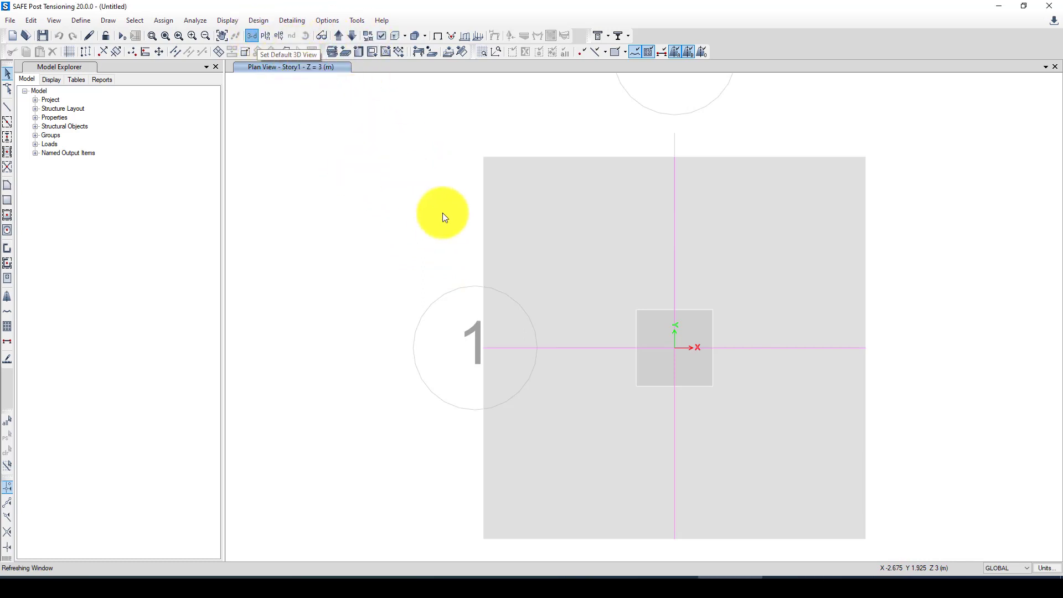
click(252, 36)
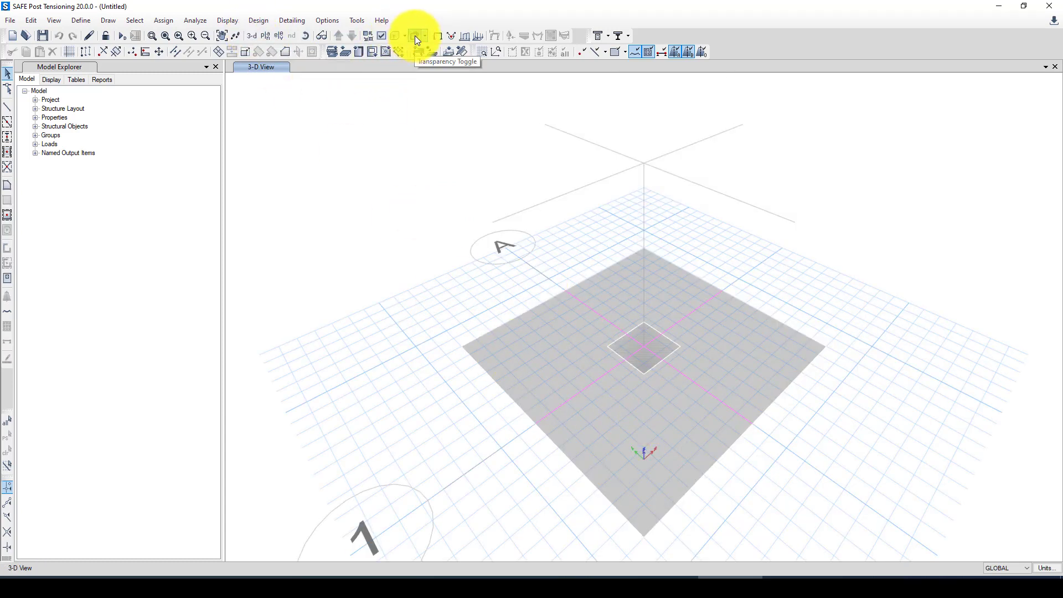
click(398, 37)
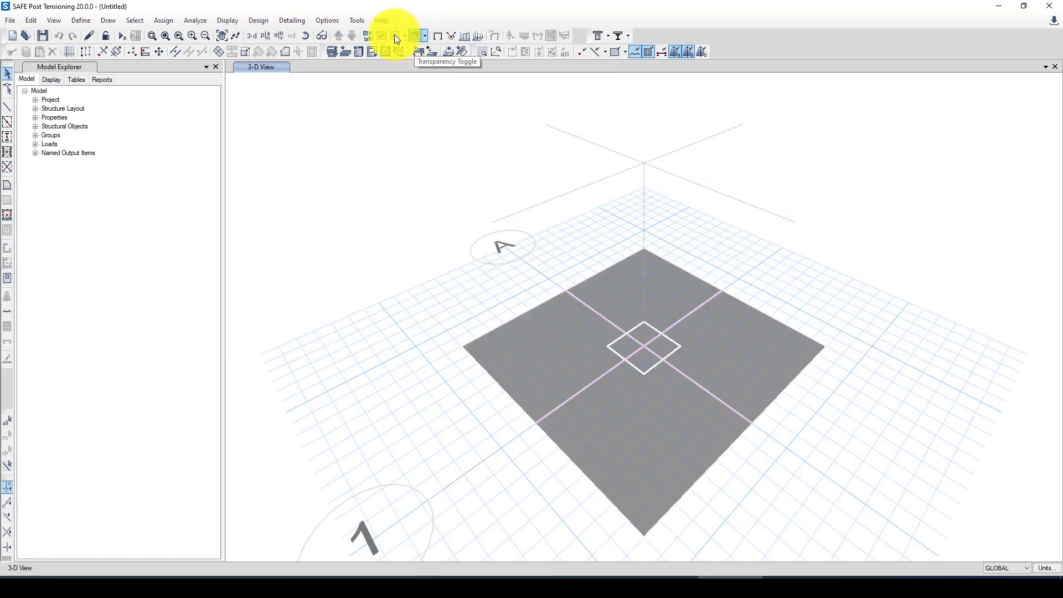
click(604, 387)
Step: Orbit, pan and zoom out the 3-D view until the whole slab and axes are visible
shift+middle_drag(614, 440, 605, 408)
shift+middle_drag(629, 477, 626, 460)
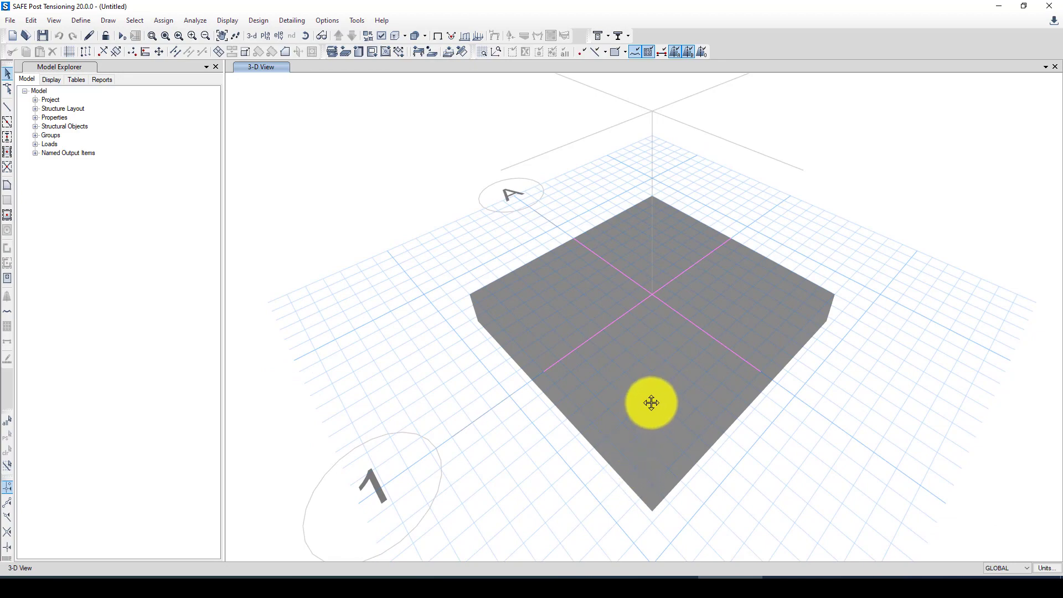
shift+middle_drag(616, 408, 643, 286)
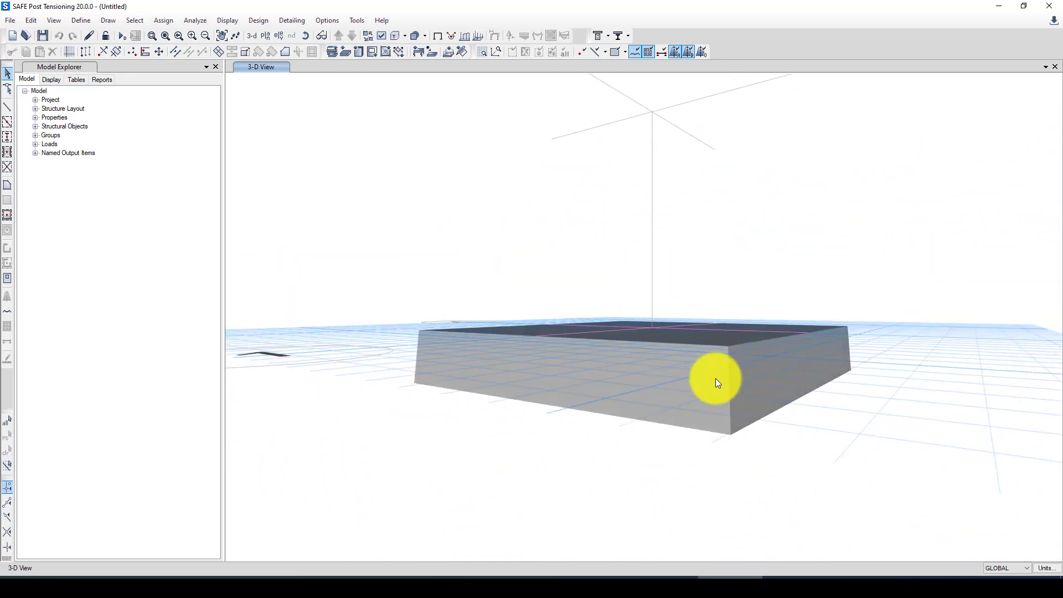
shift+middle_drag(728, 343, 503, 273)
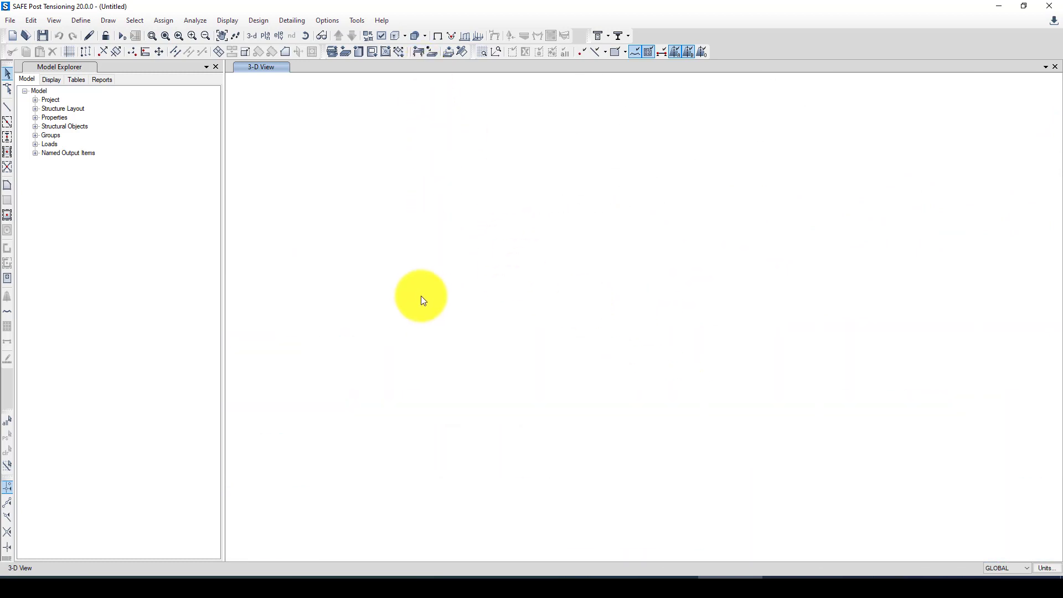
scroll(420, 296, down, 2)
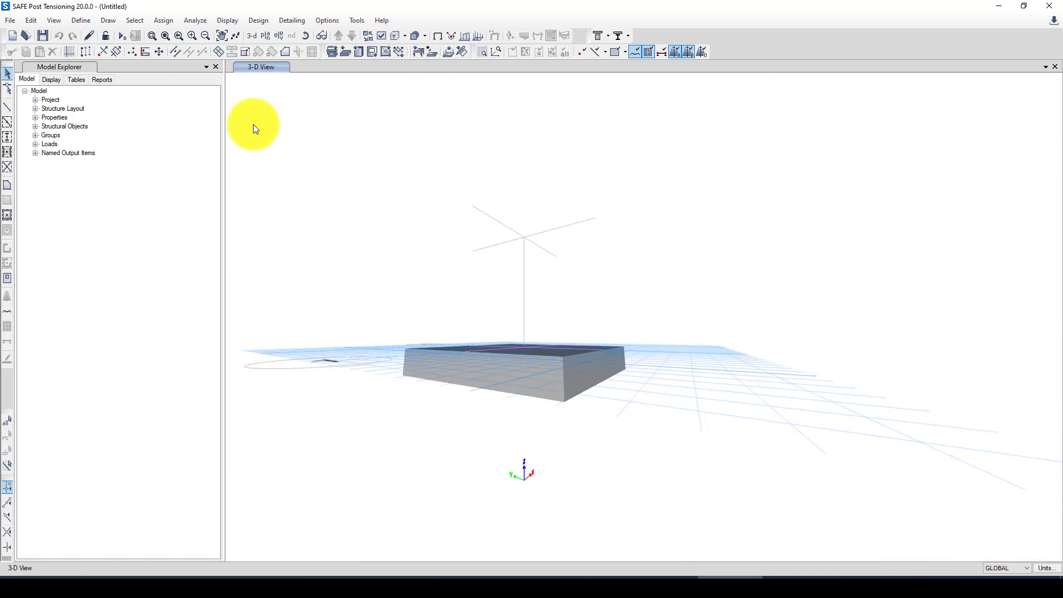
Step: Review the defined material properties without making changes
click(84, 21)
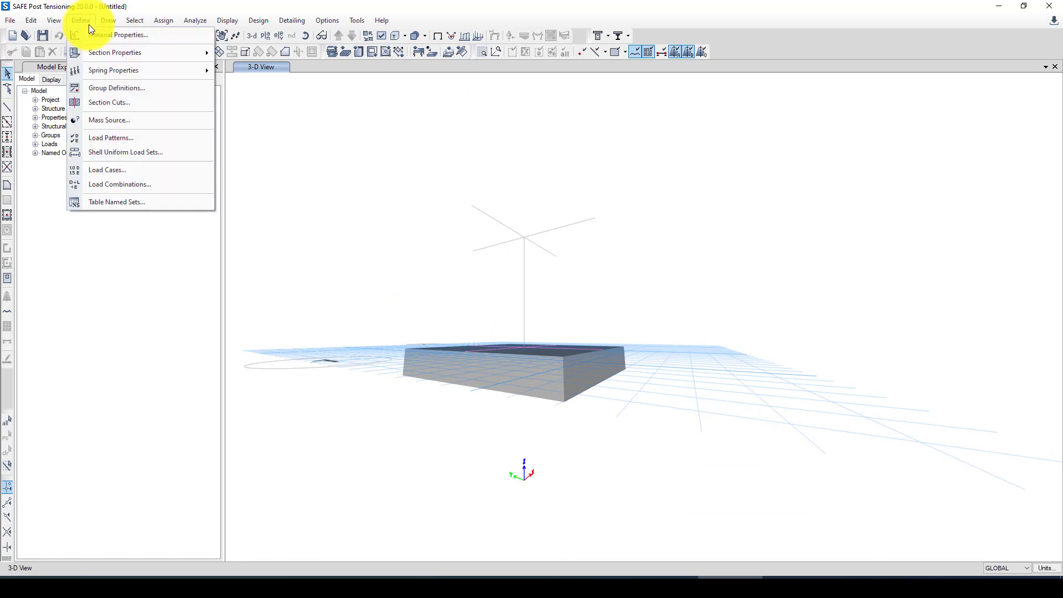
click(132, 39)
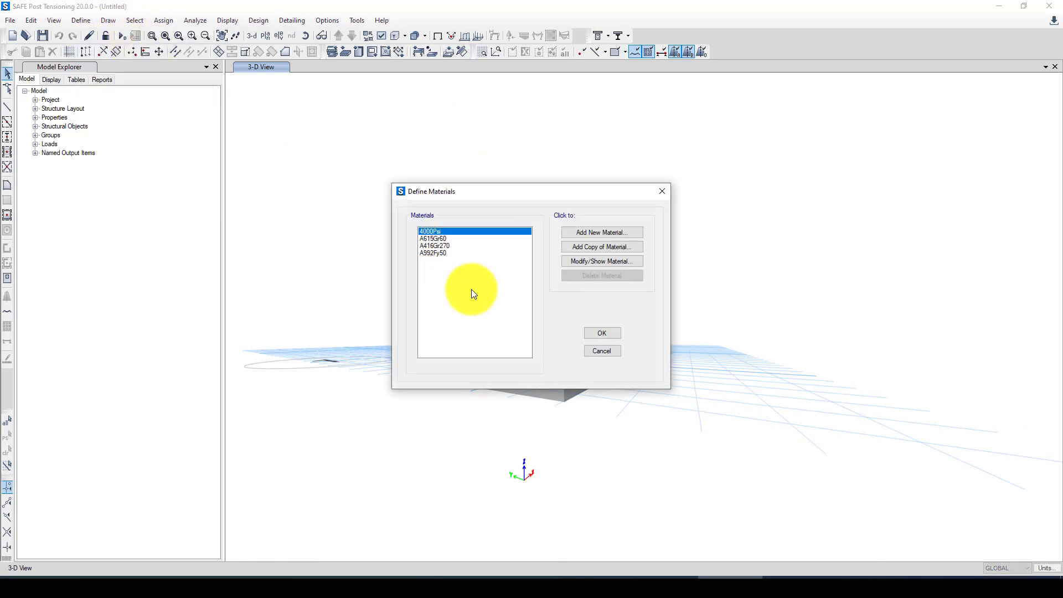
click(662, 191)
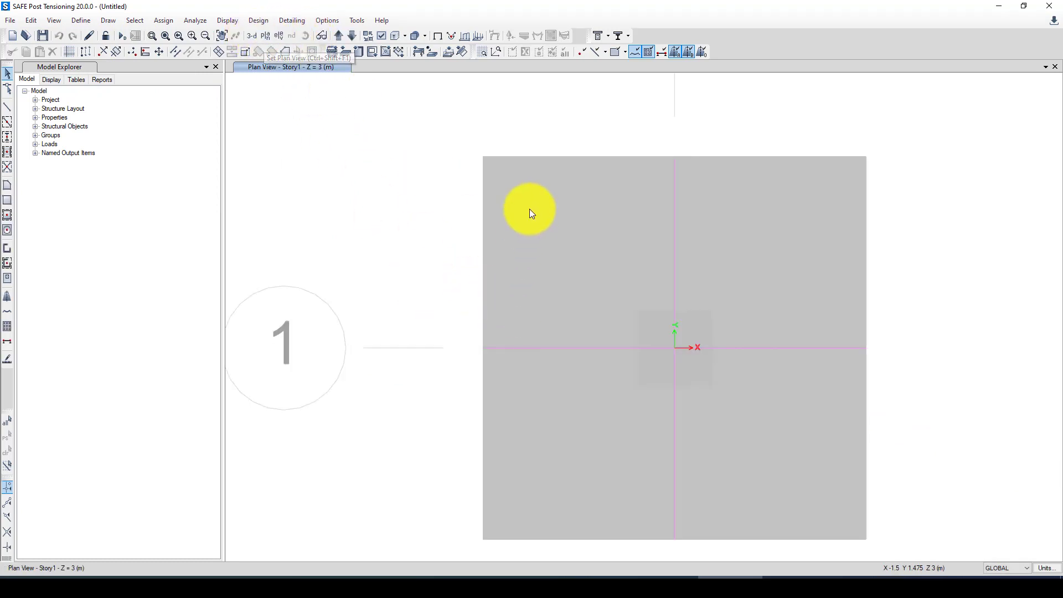
Step: Check the slab's assignments: section property Footing1, spring ASpr1, cardinal point Top
click(534, 230)
right_click(551, 238)
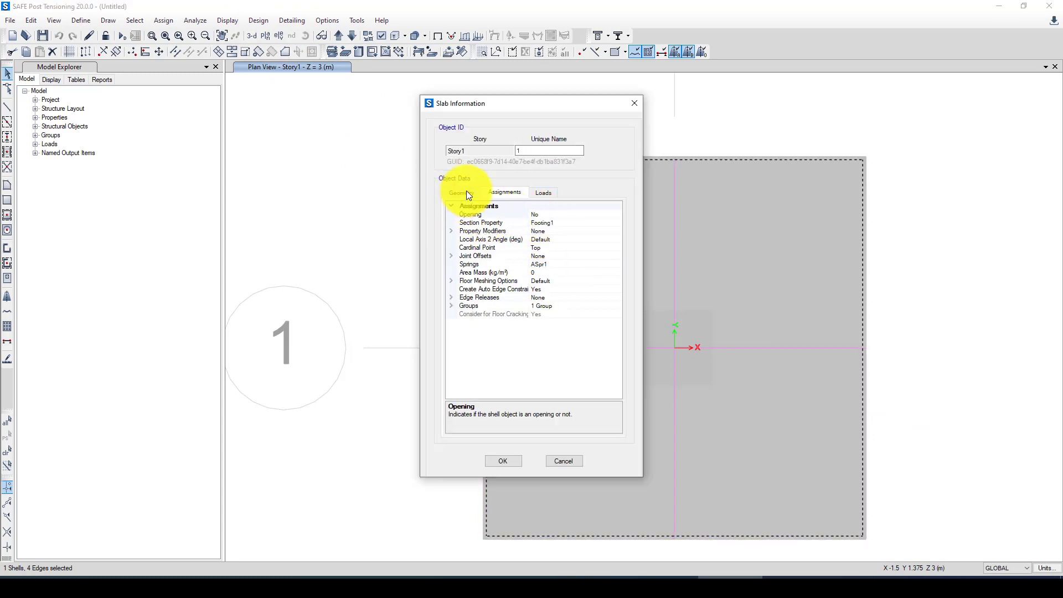
click(552, 224)
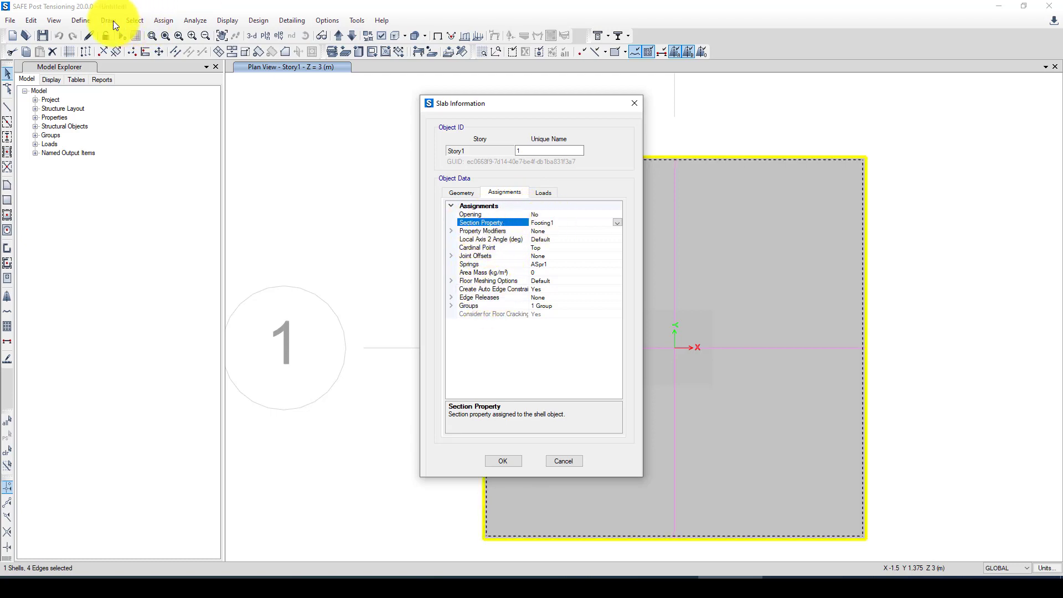
click(634, 103)
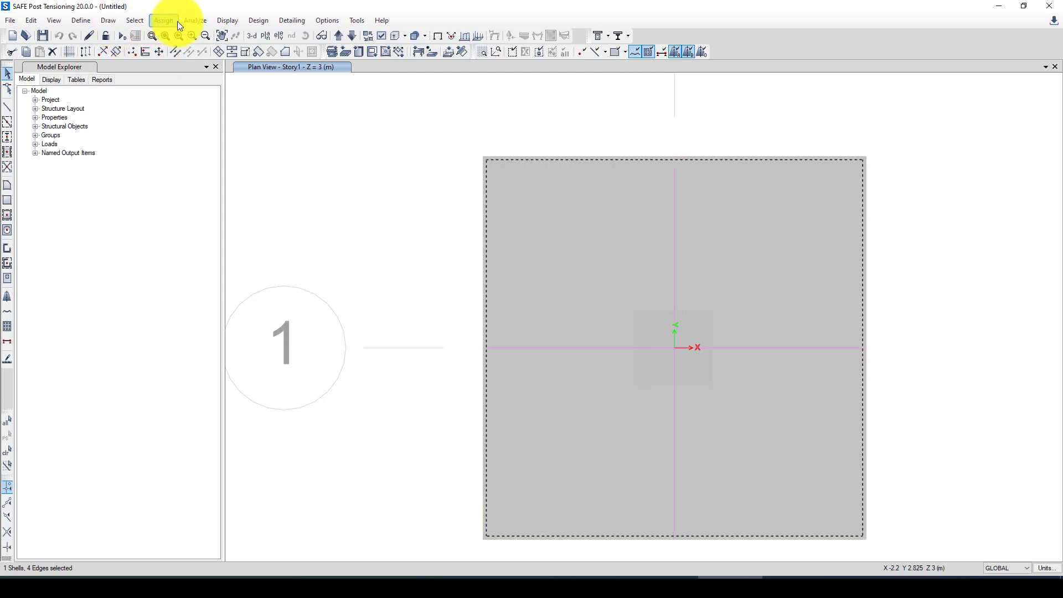
click(88, 21)
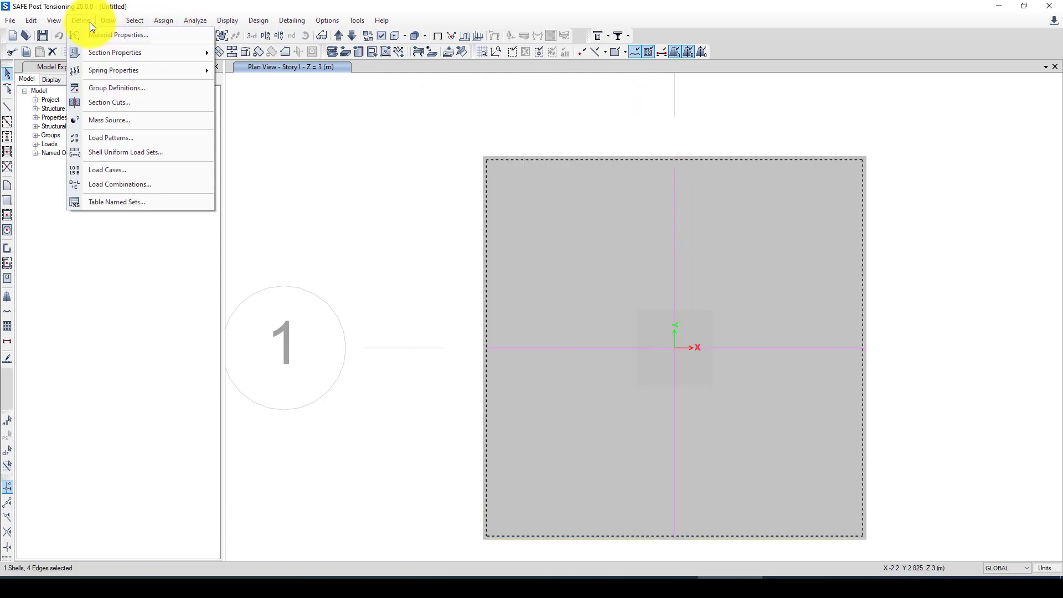
mouse_move(102, 55)
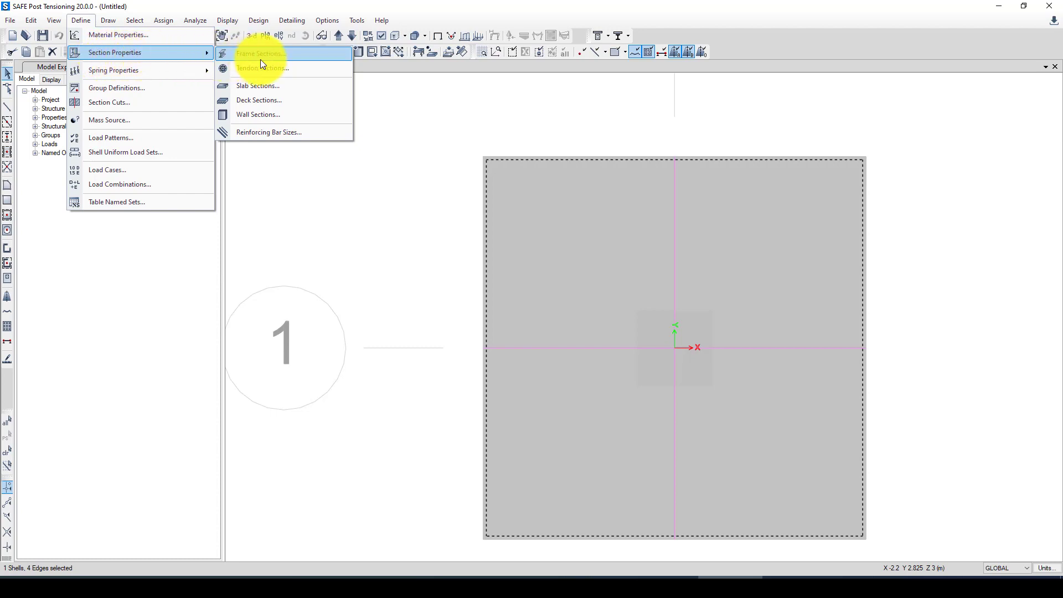
click(280, 89)
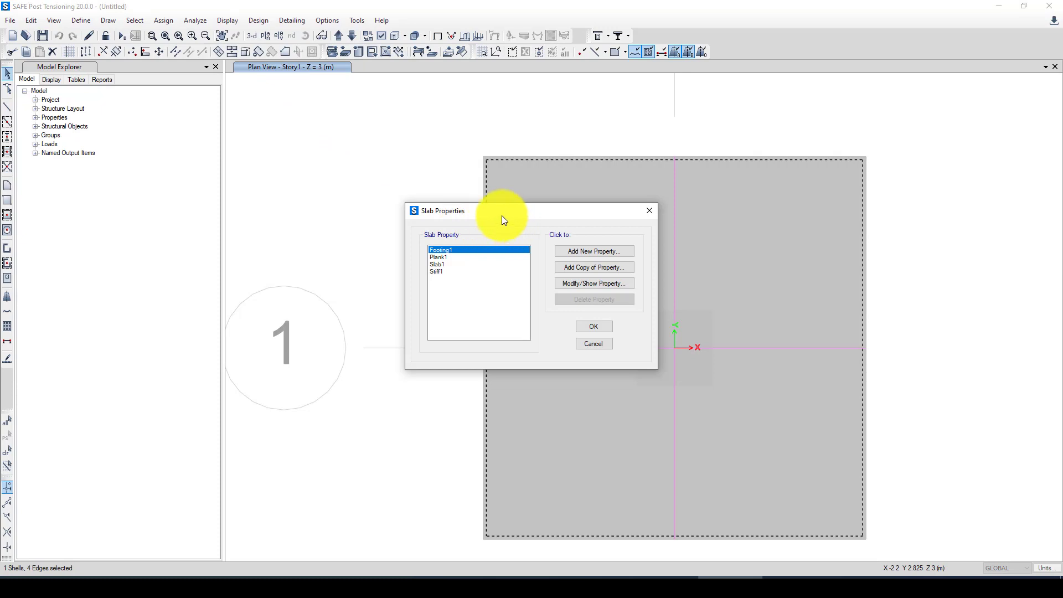
click(575, 284)
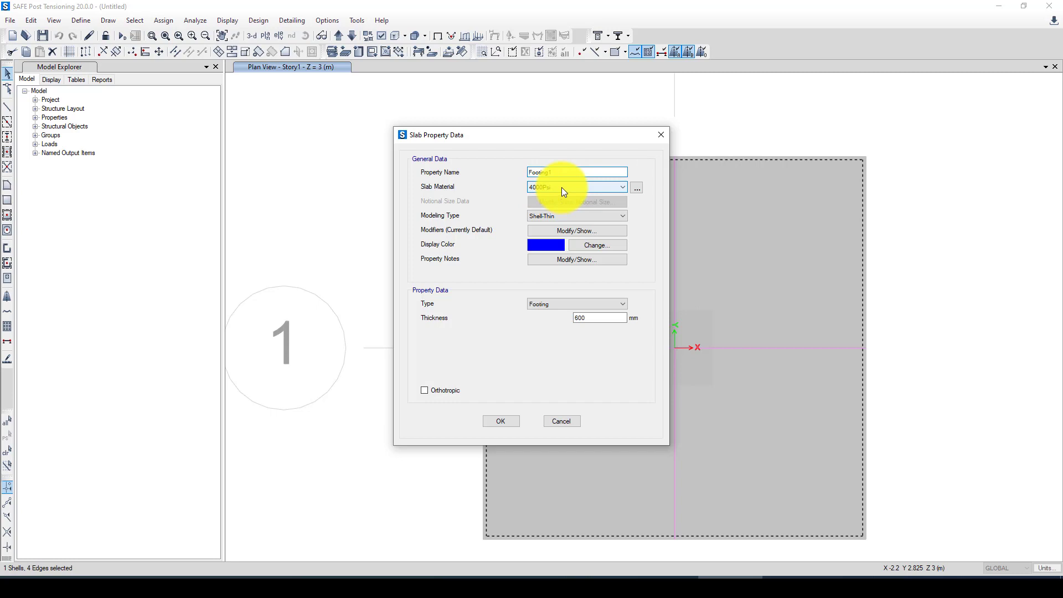
click(562, 187)
click(561, 187)
click(566, 217)
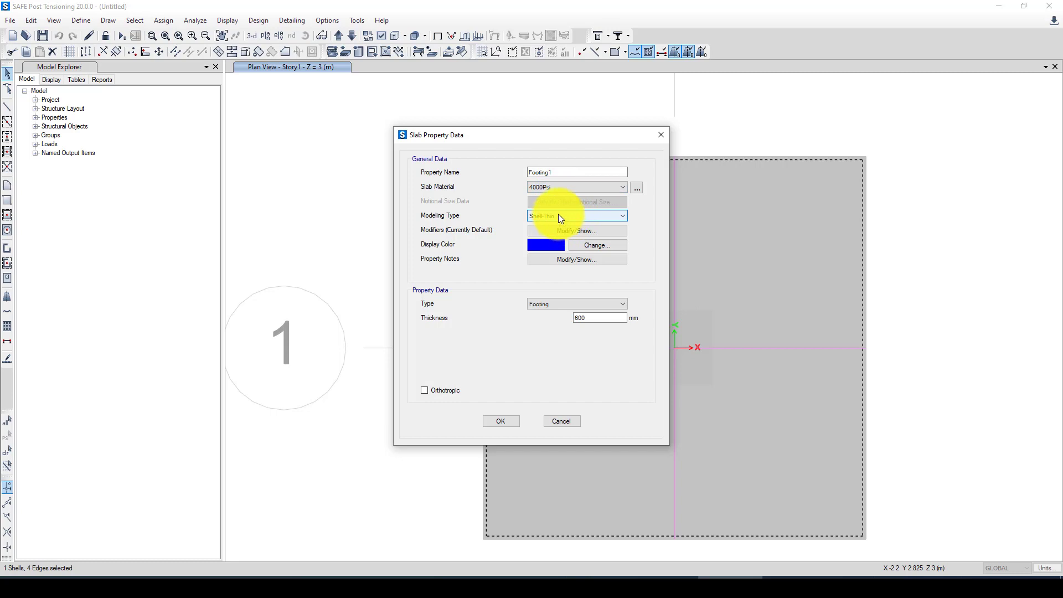
click(554, 308)
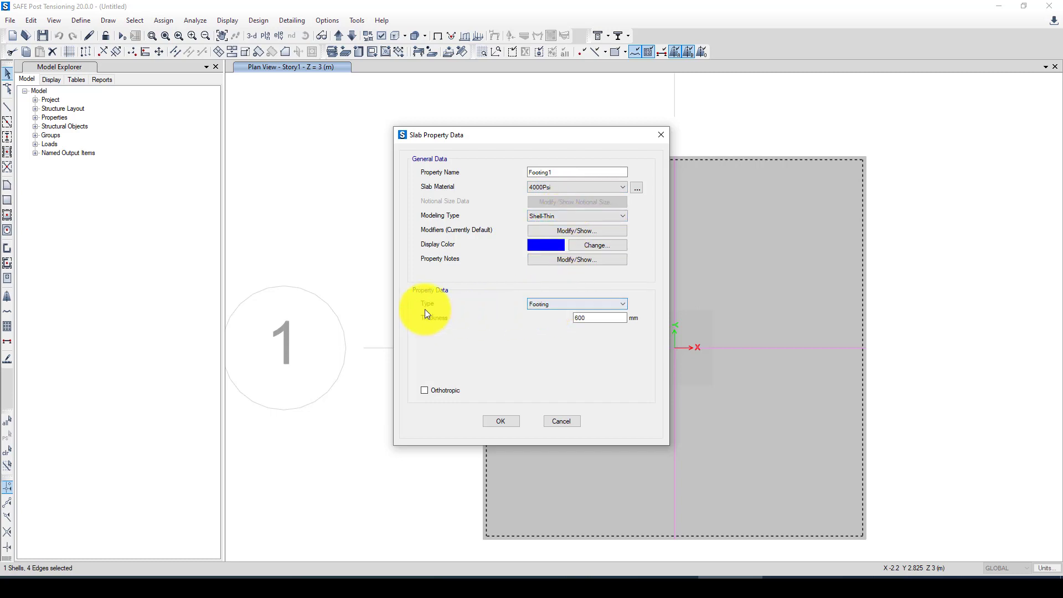
click(563, 303)
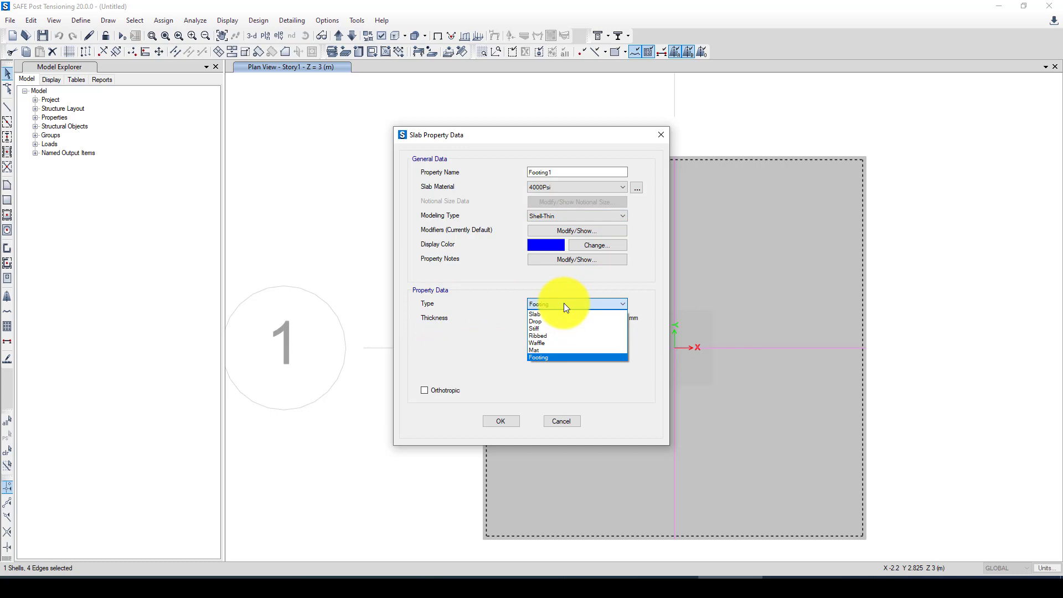
click(563, 303)
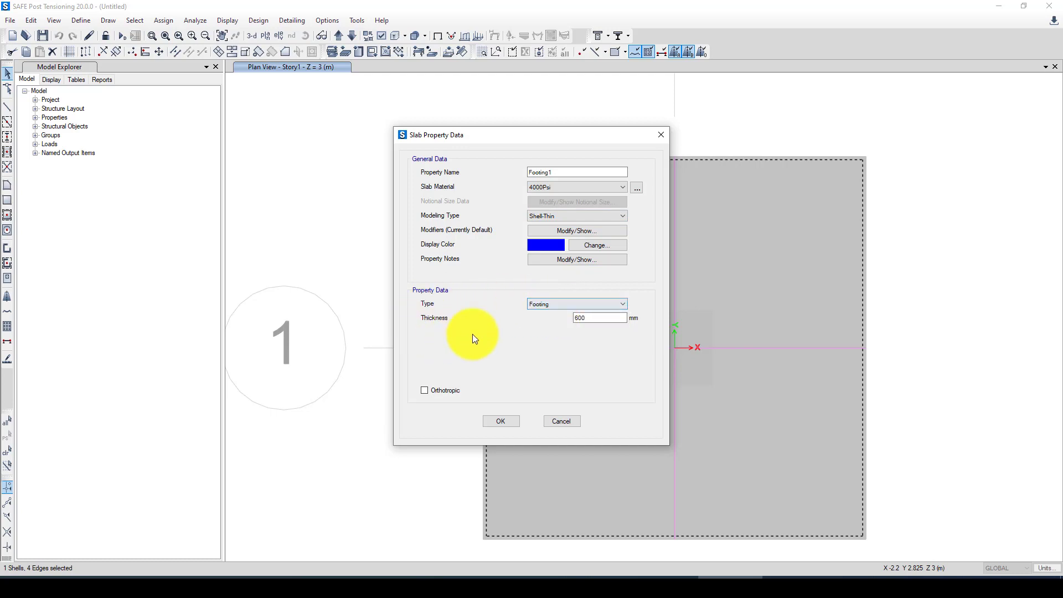
click(501, 422)
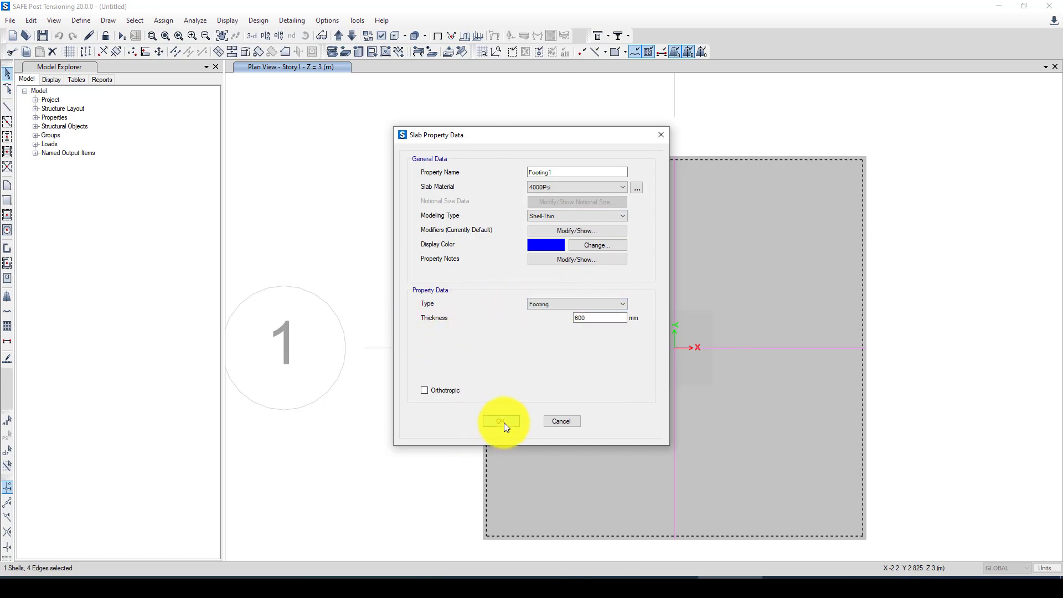
click(596, 343)
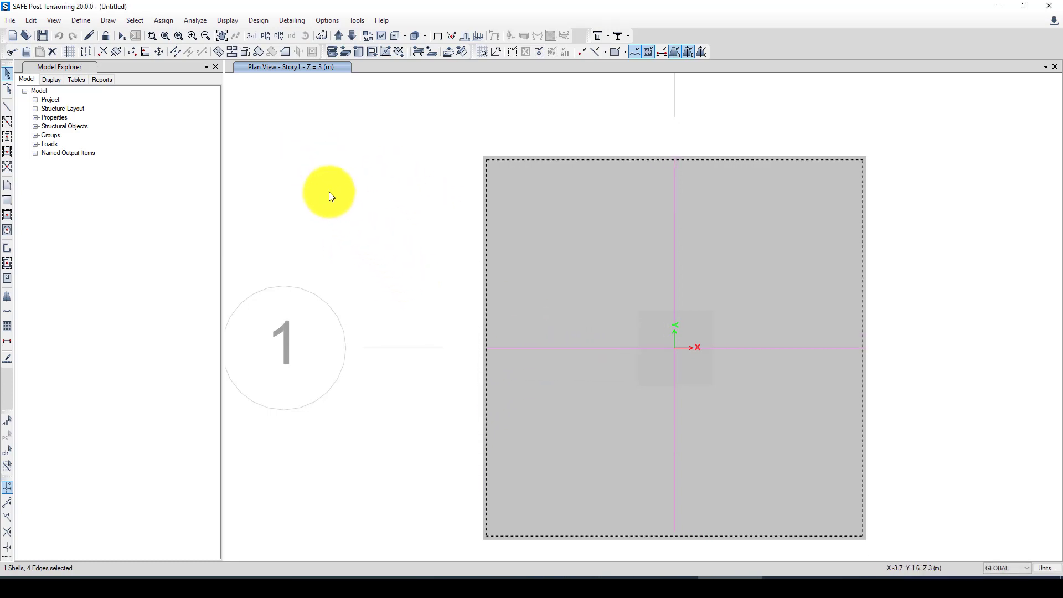
Step: Add the default Concrete Slab/Beam design combos DConS1 and DConS2 and accept the load combinations
click(74, 19)
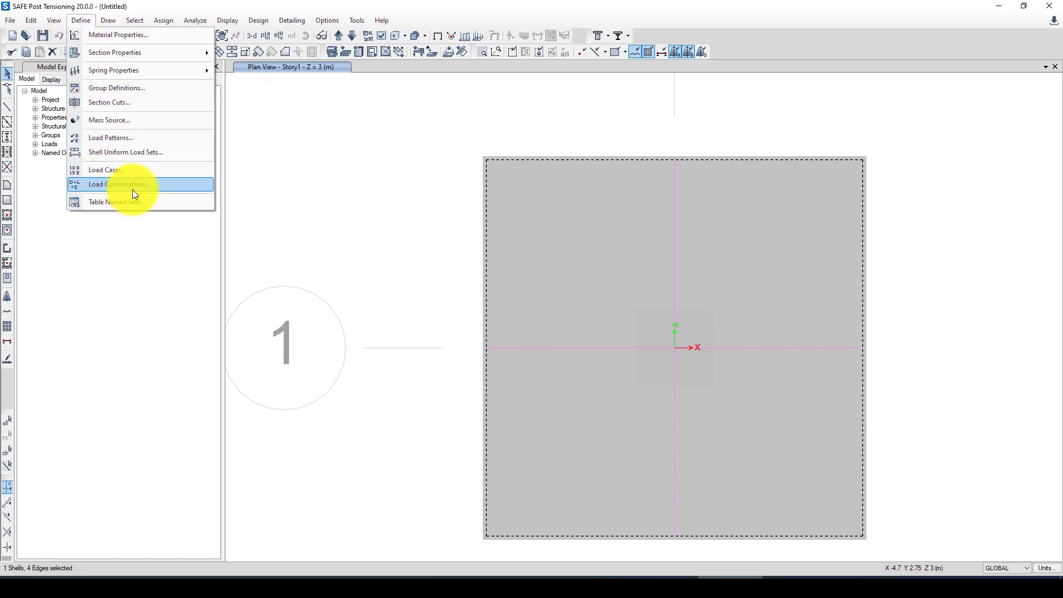
click(151, 188)
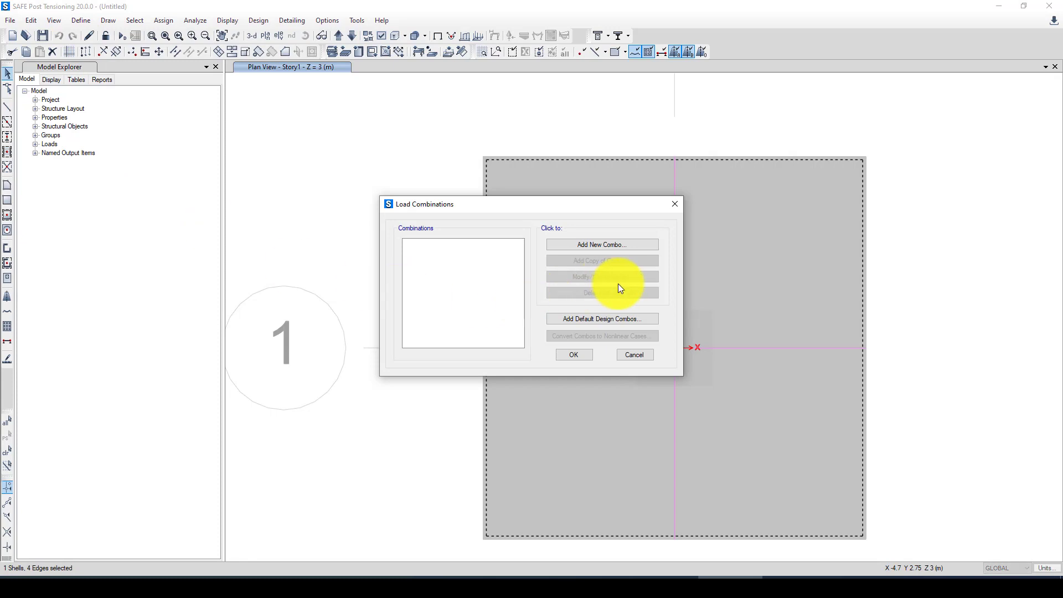
click(587, 318)
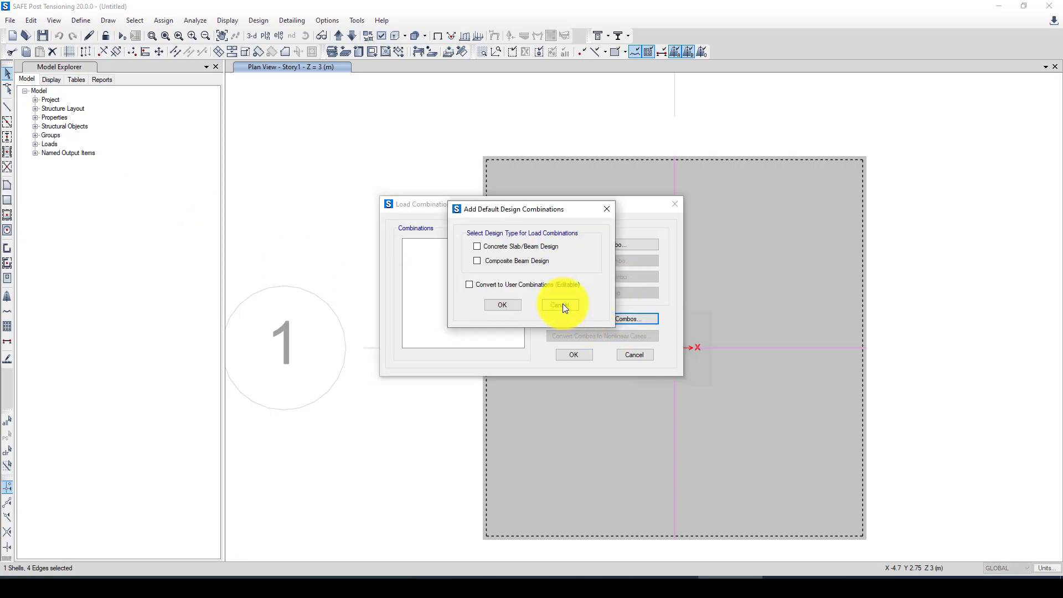
drag(553, 220, 454, 215)
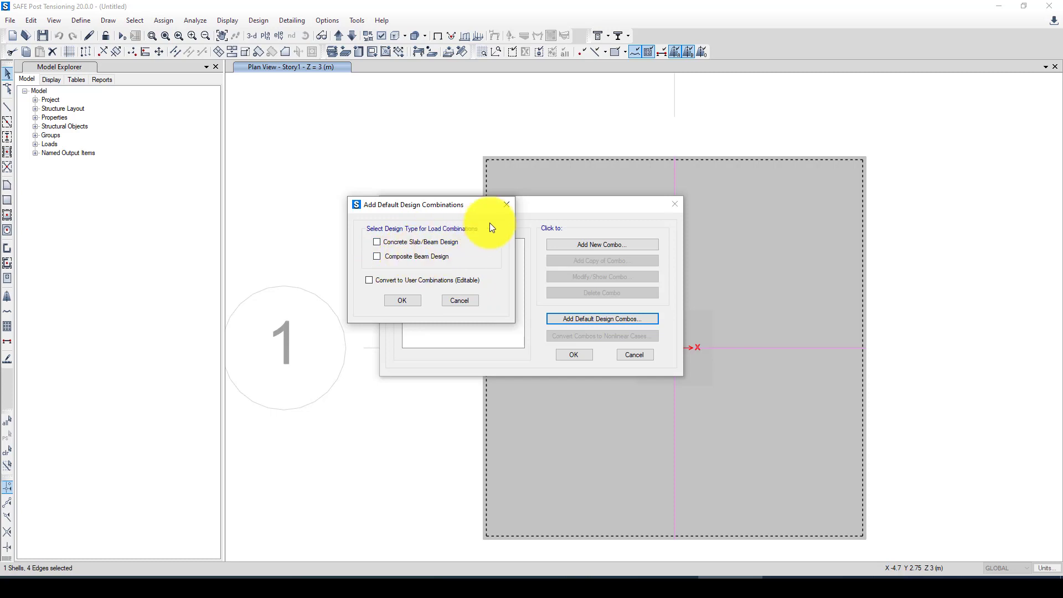
drag(460, 206, 411, 212)
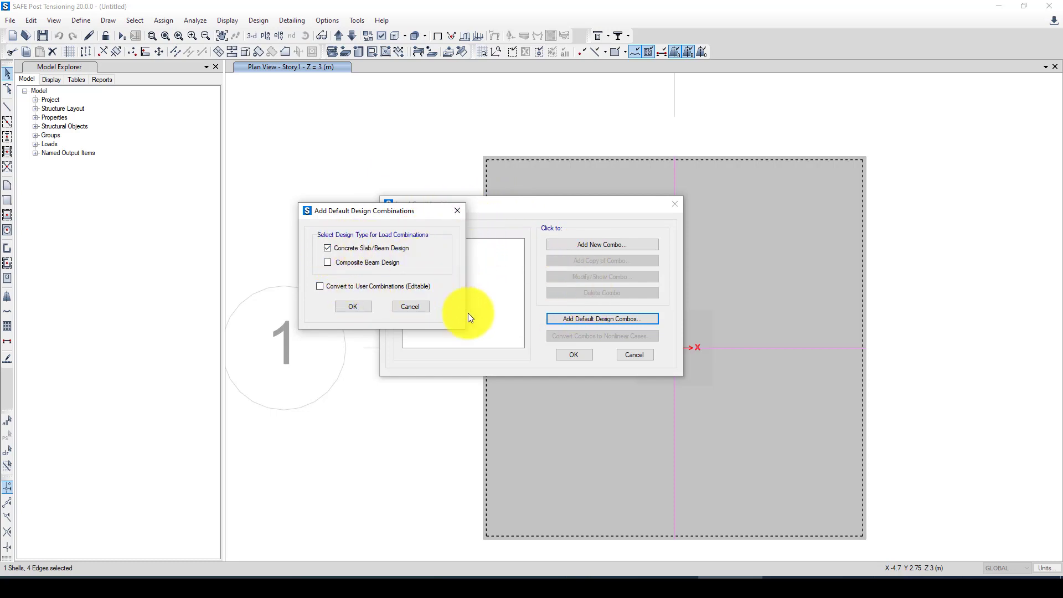
click(352, 305)
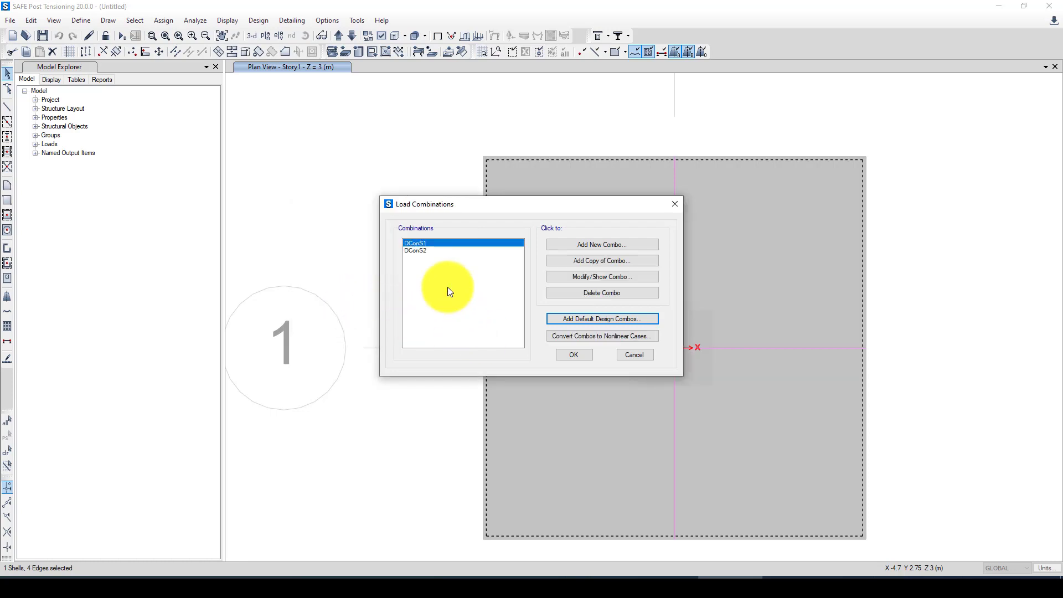
click(565, 359)
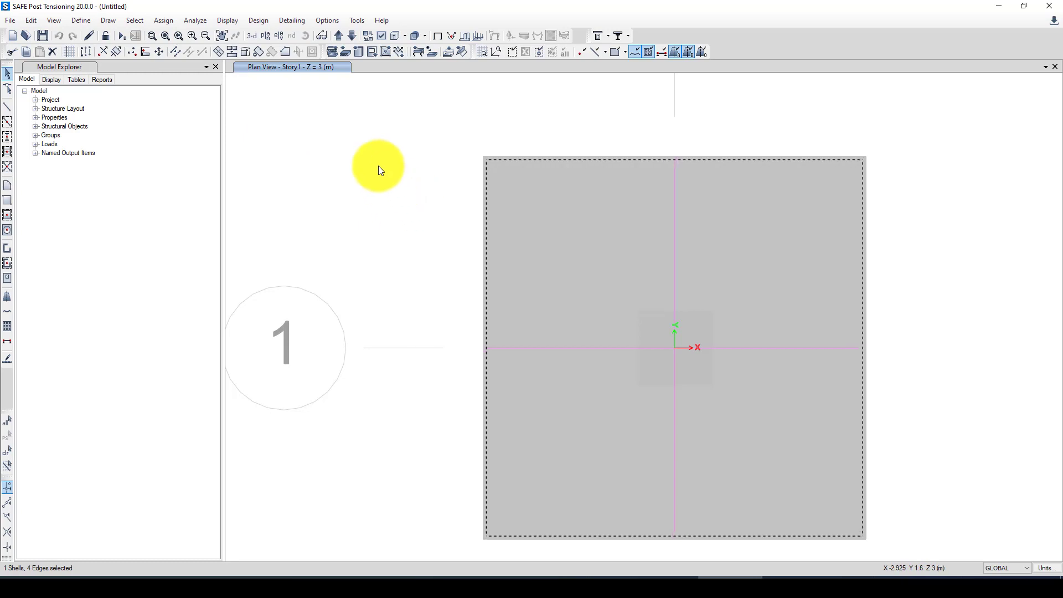
Step: Create a new Single-Footing folder inside D:\Video-Totourials
click(192, 21)
click(192, 21)
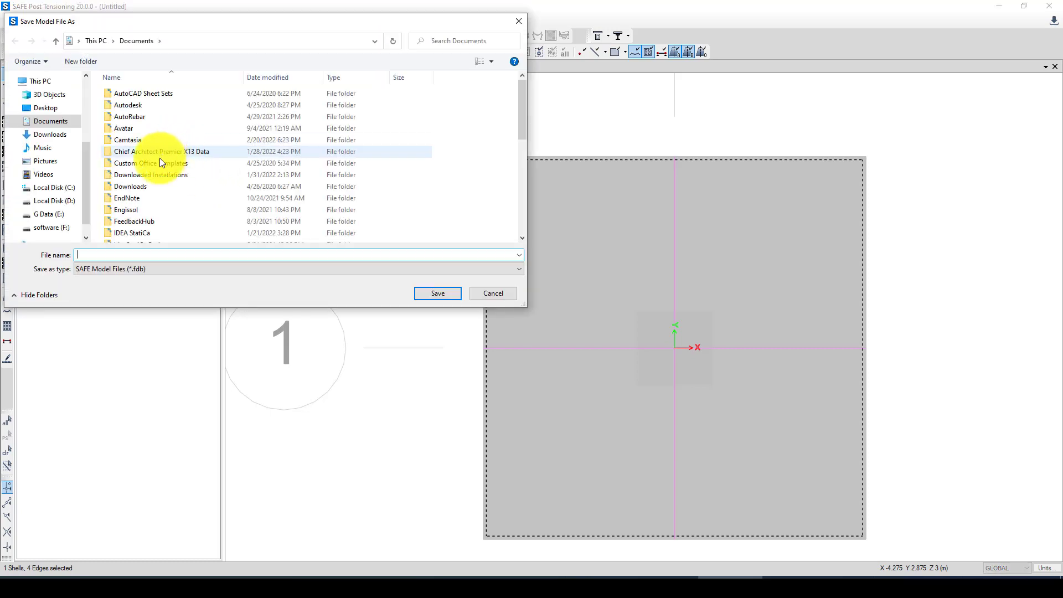
click(55, 201)
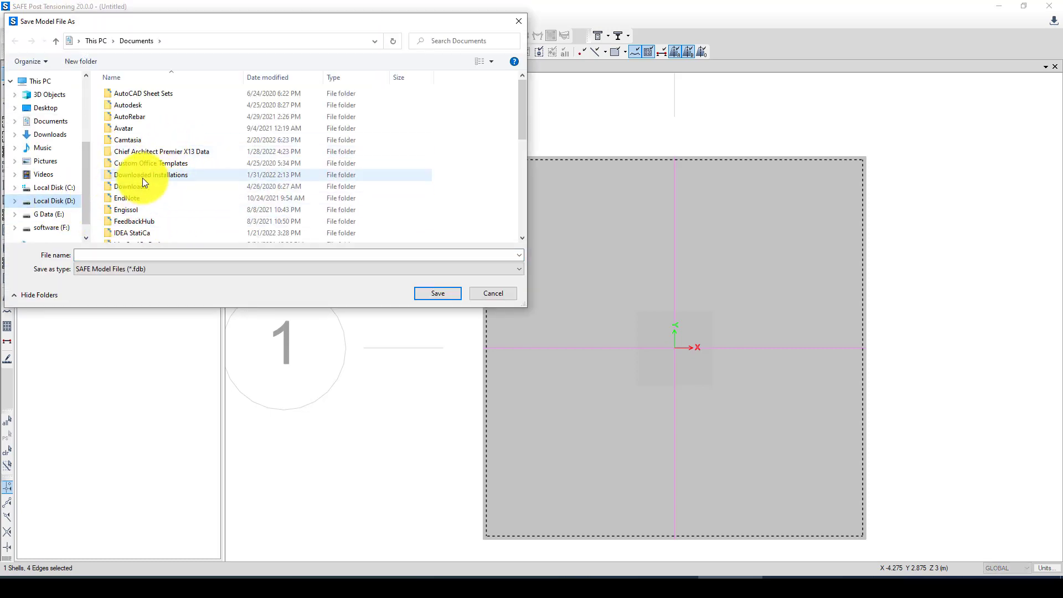
double_click(141, 237)
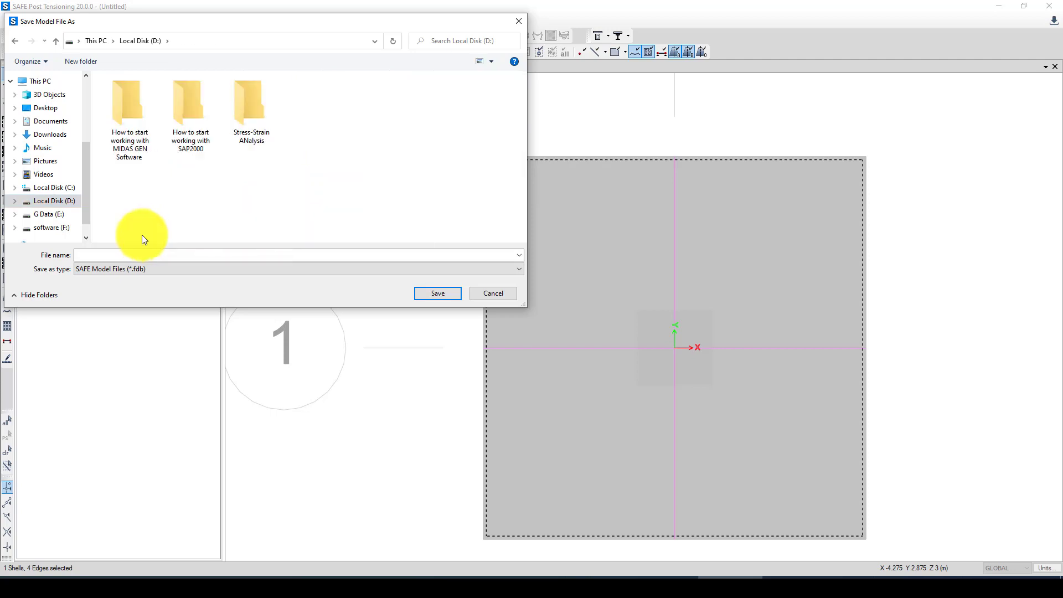
click(81, 61)
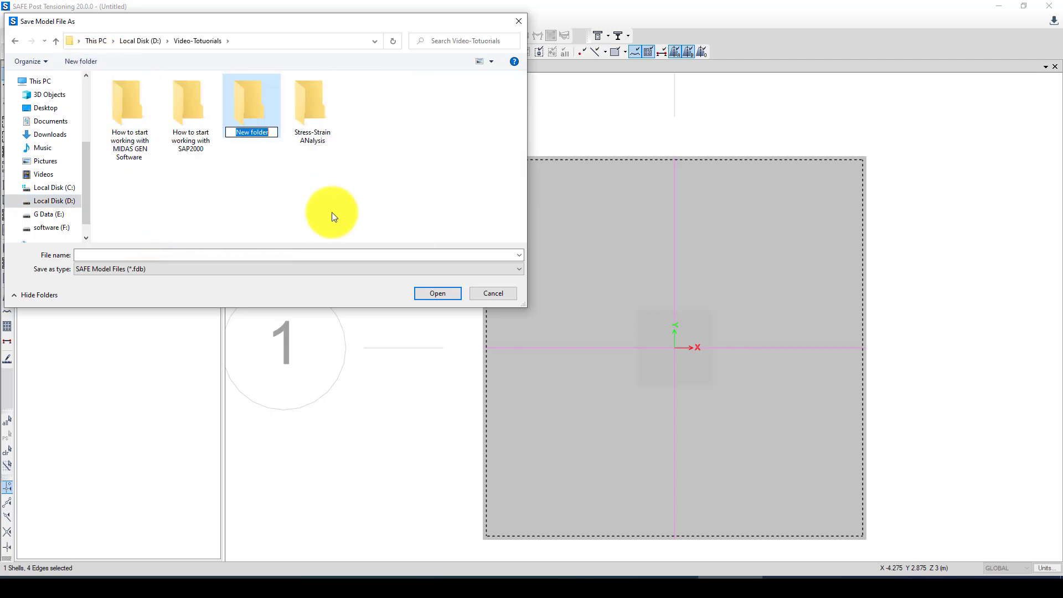
text(Single)
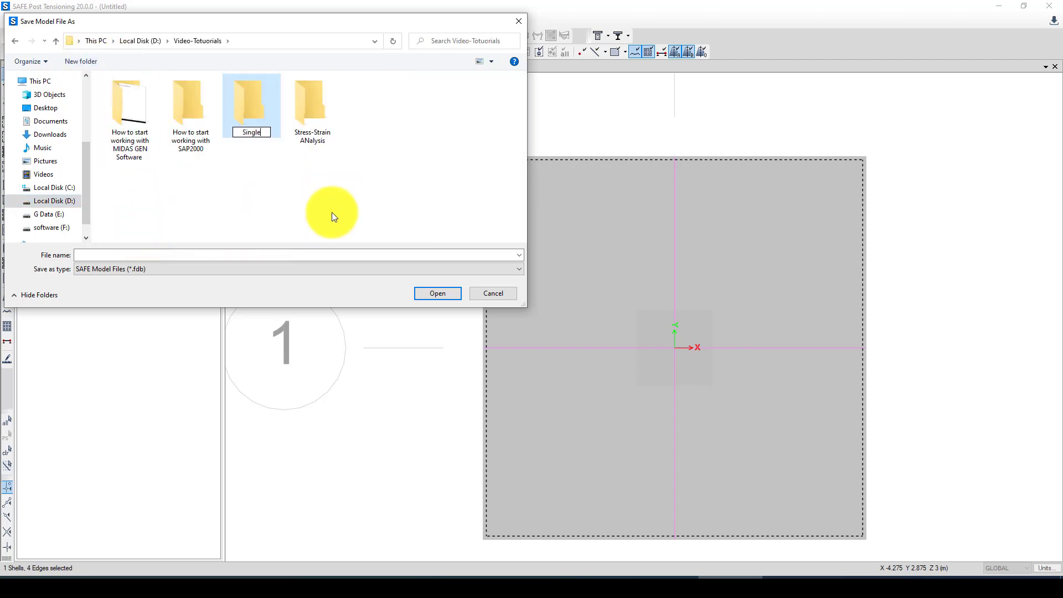
text(-Footing)
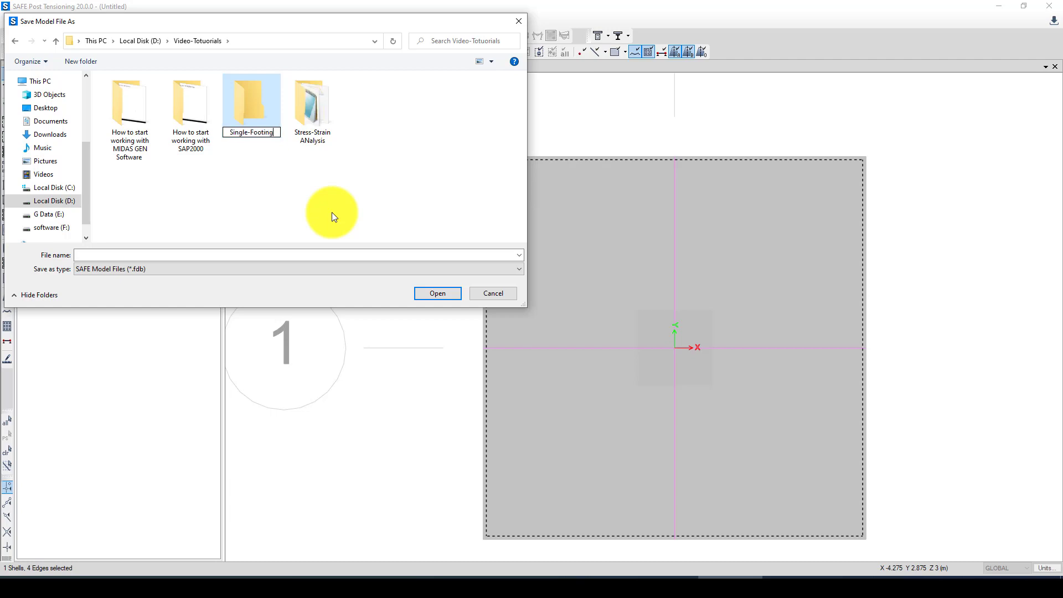
Step: Save the model in that folder as Single-FootingDesign
double_click(265, 119)
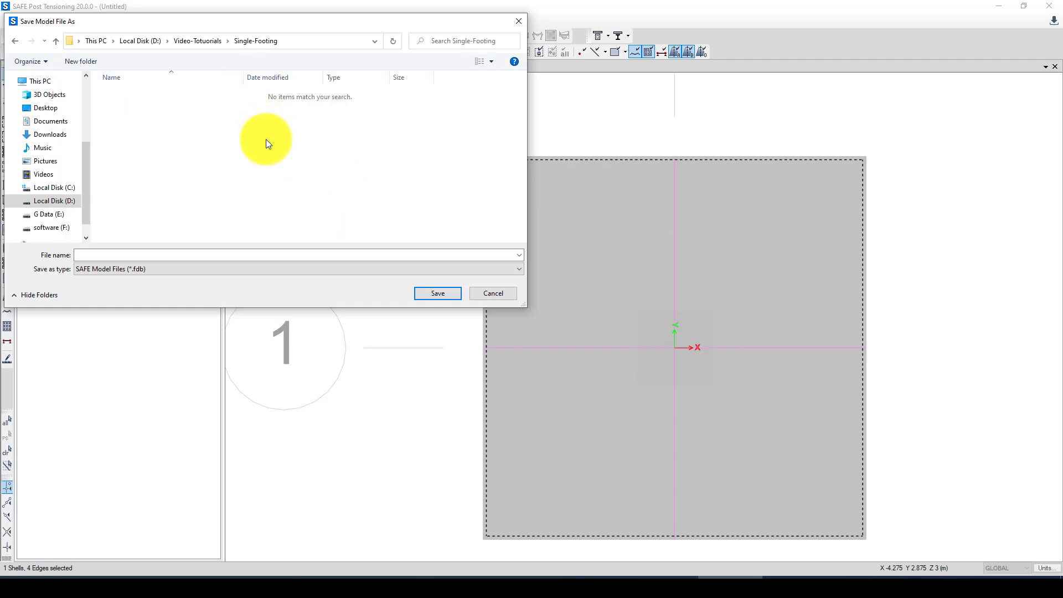
click(176, 257)
text(Single-FootingD)
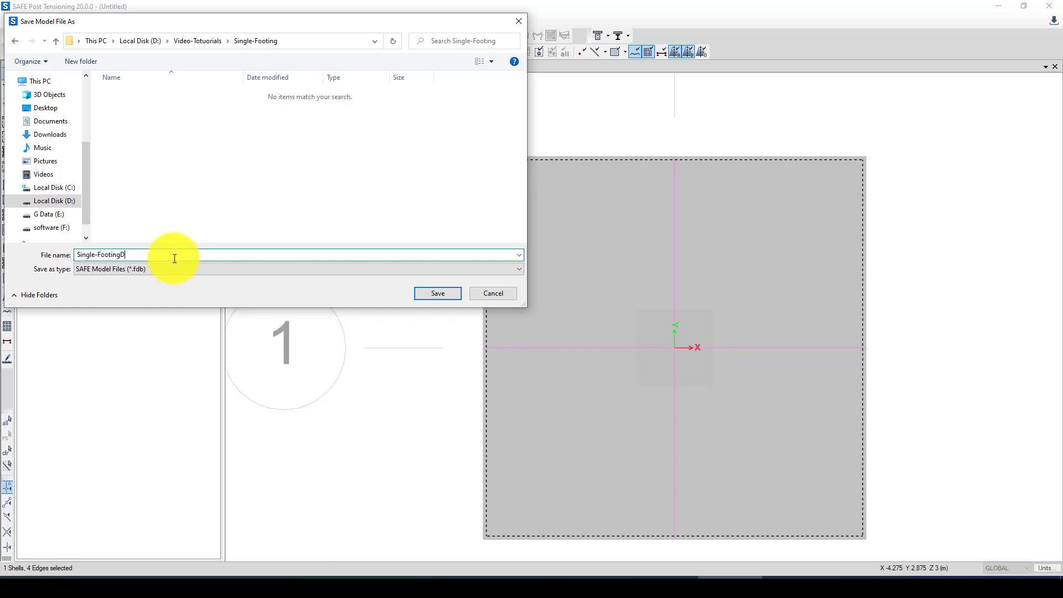
text(esign)
click(438, 294)
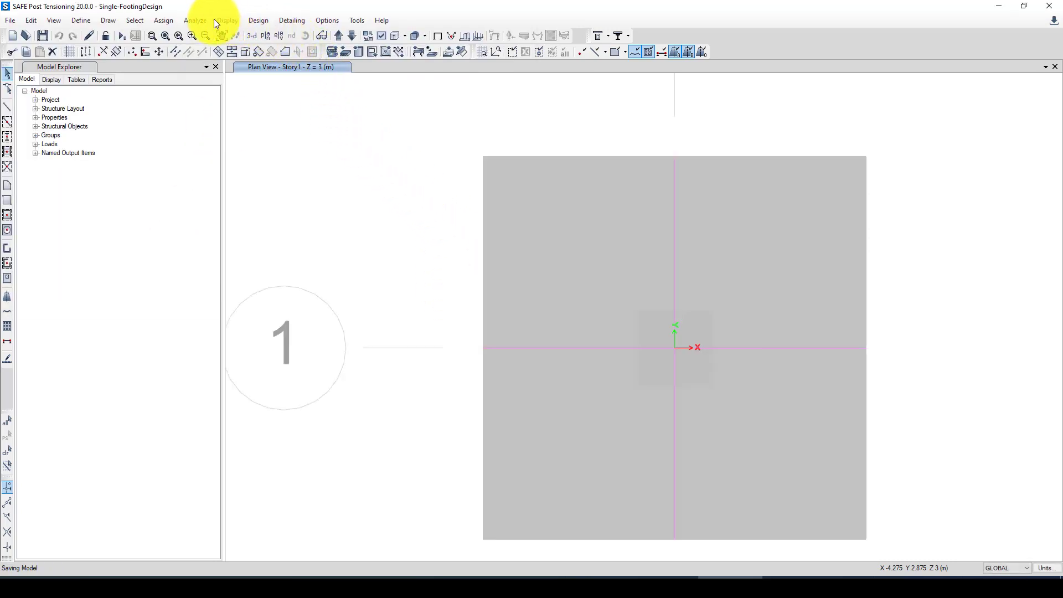
Step: Run Analysis and Design (F5), producing Dead displacement contours with a -10.316 mm minimum
click(189, 18)
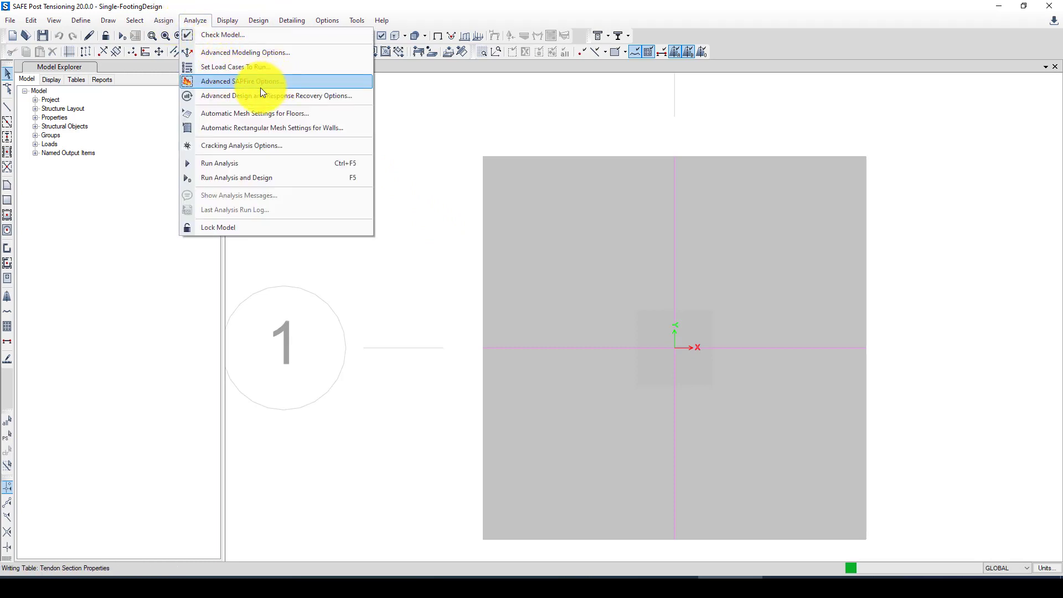
click(107, 38)
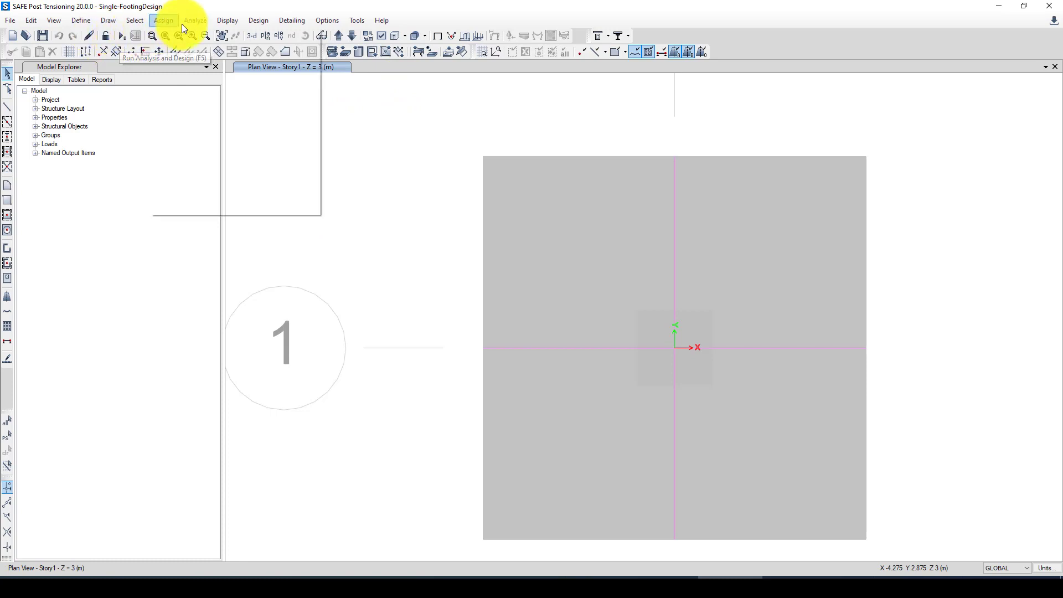
click(122, 35)
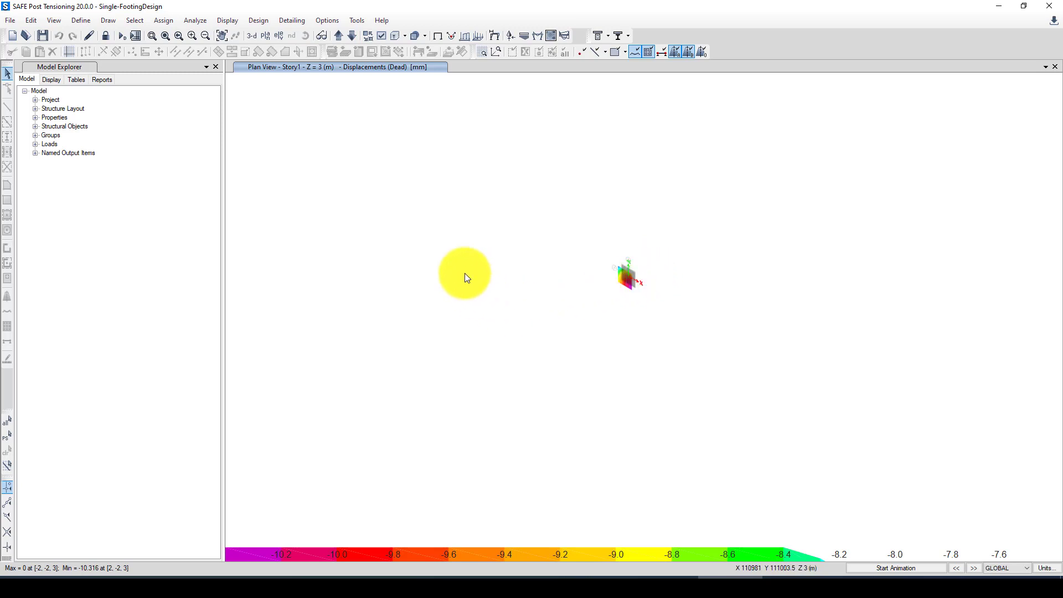
Step: Return to the plan view and read joint displacements from about -7.8 mm to -10.316 mm
scroll(658, 289, up, 5)
scroll(506, 234, down, 3)
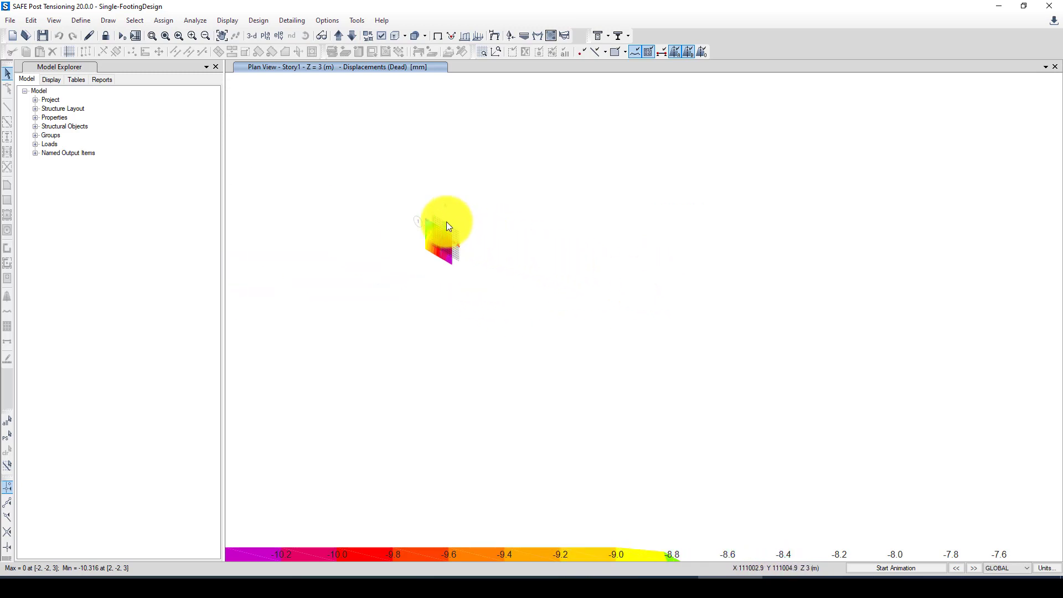
scroll(424, 224, up, 4)
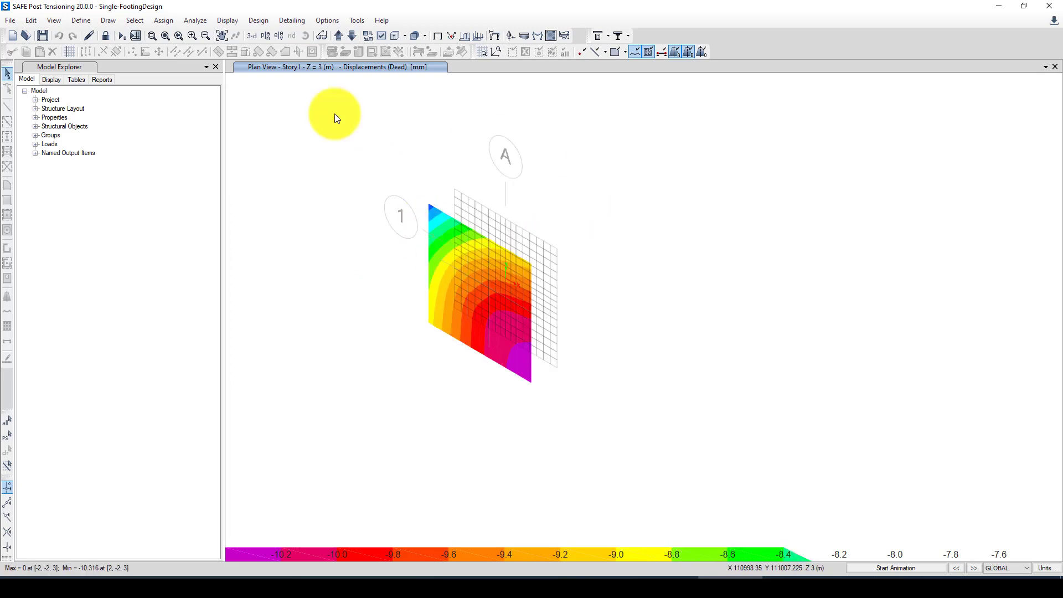
click(250, 37)
click(266, 34)
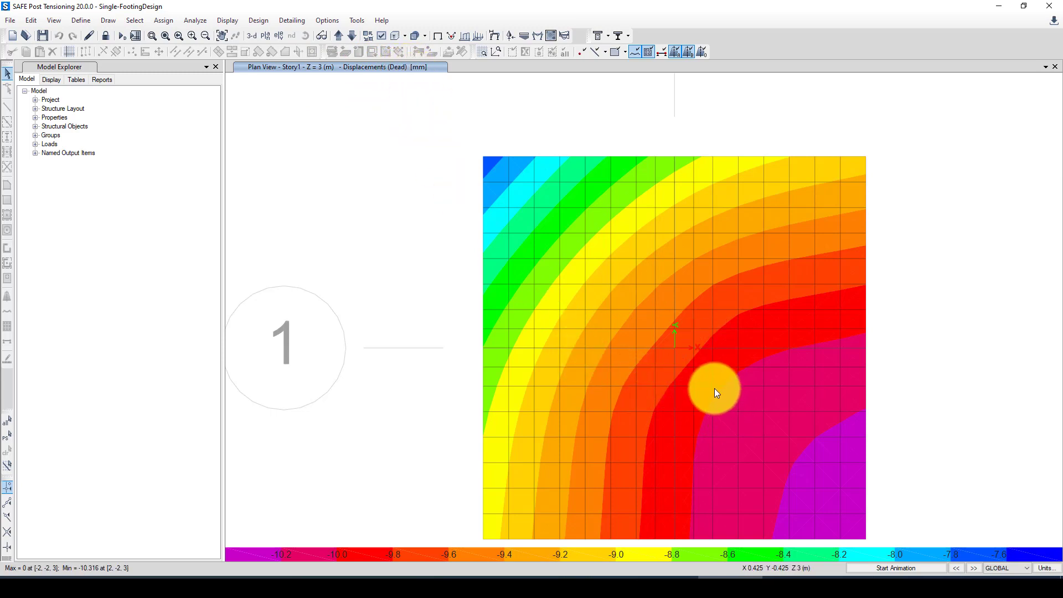
mouse_move(712, 388)
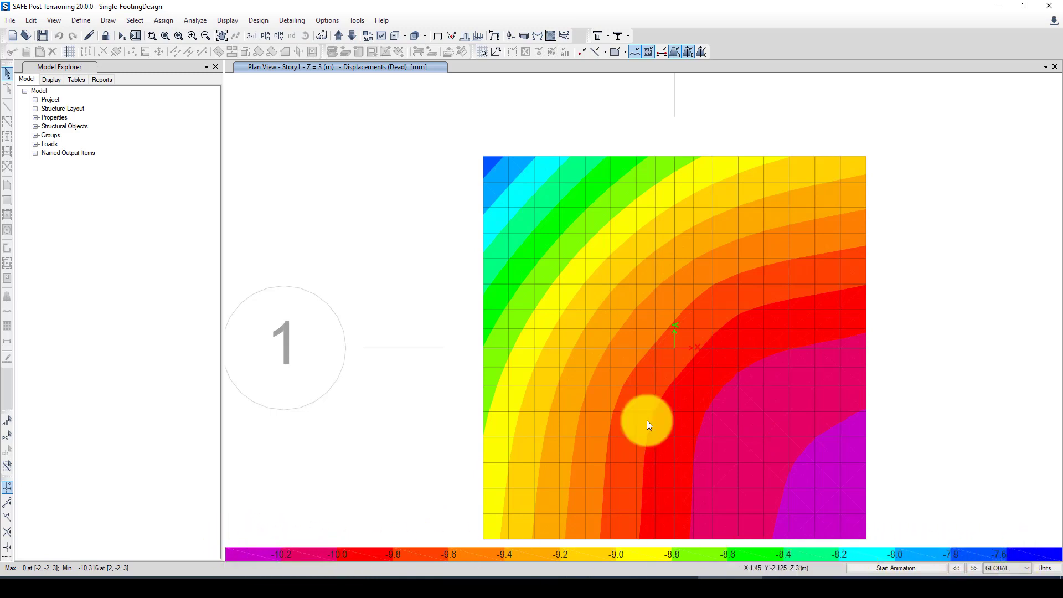
mouse_move(510, 186)
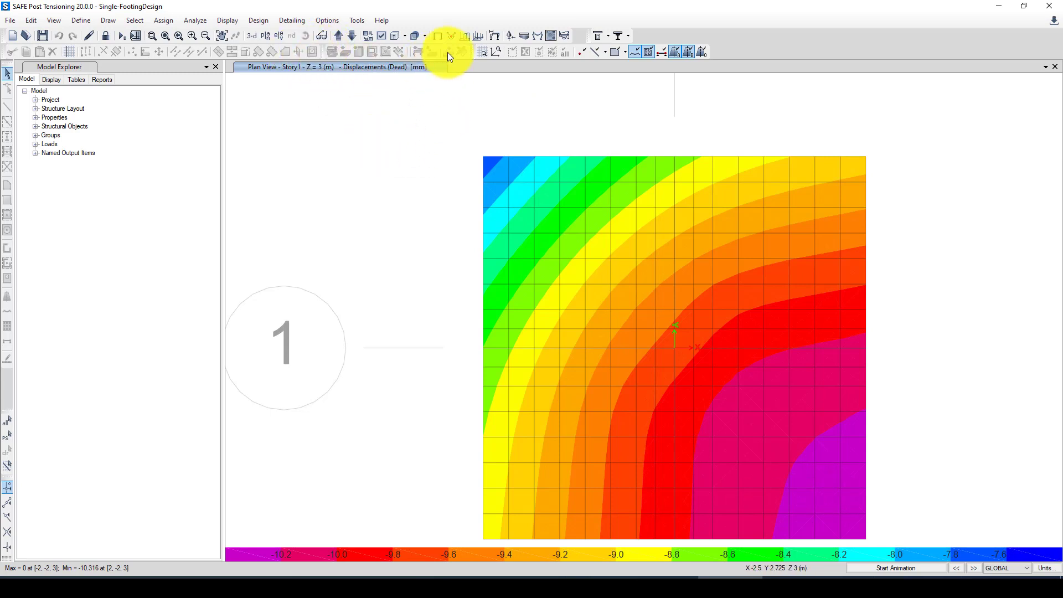
Step: Plot Dead-case soil pressure contours, ranging from -138.165 to -185.695 kN/m²
click(235, 20)
click(233, 19)
click(233, 20)
mouse_move(234, 52)
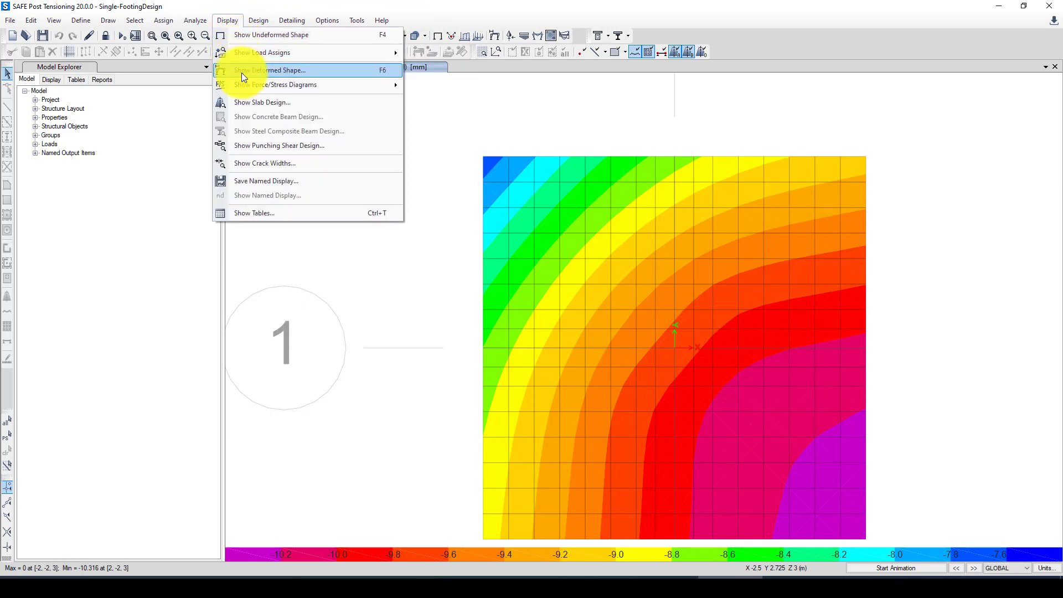
mouse_move(254, 90)
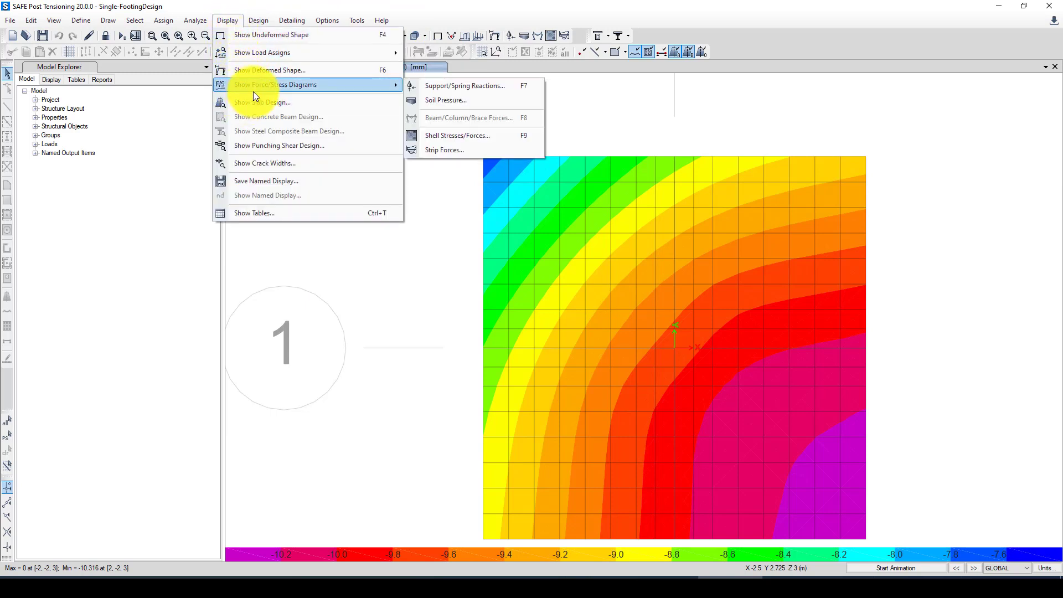
click(436, 100)
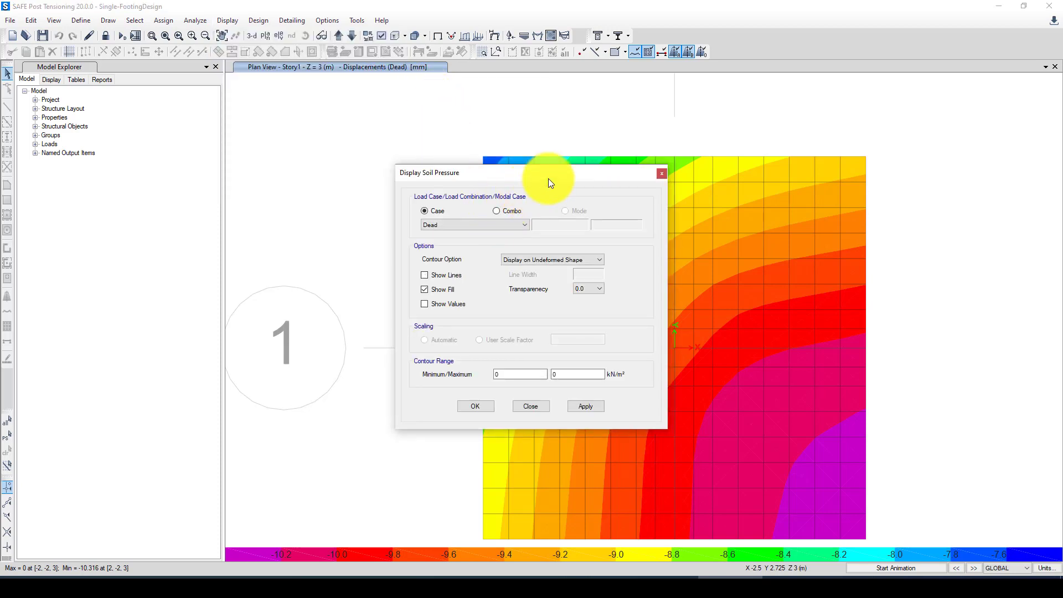
drag(549, 182, 367, 152)
click(292, 191)
click(292, 191)
click(392, 376)
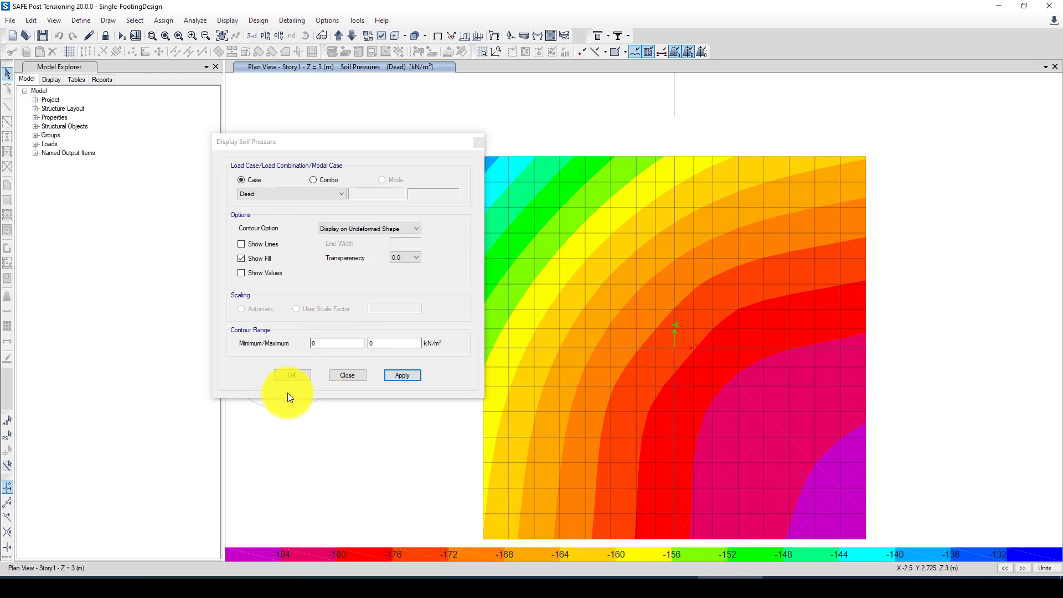
click(292, 375)
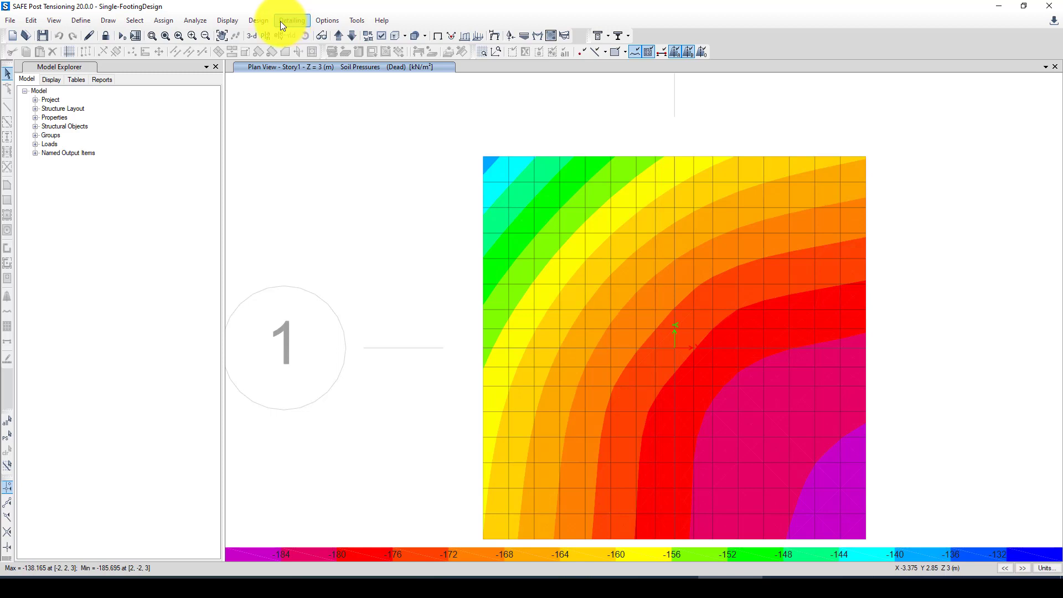
click(262, 21)
mouse_move(278, 43)
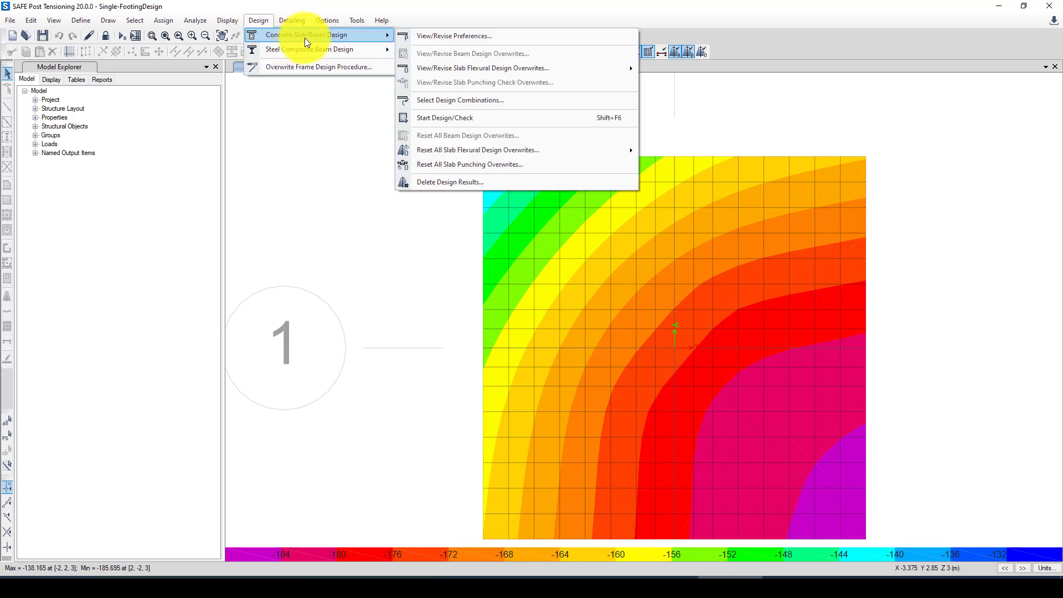
click(476, 36)
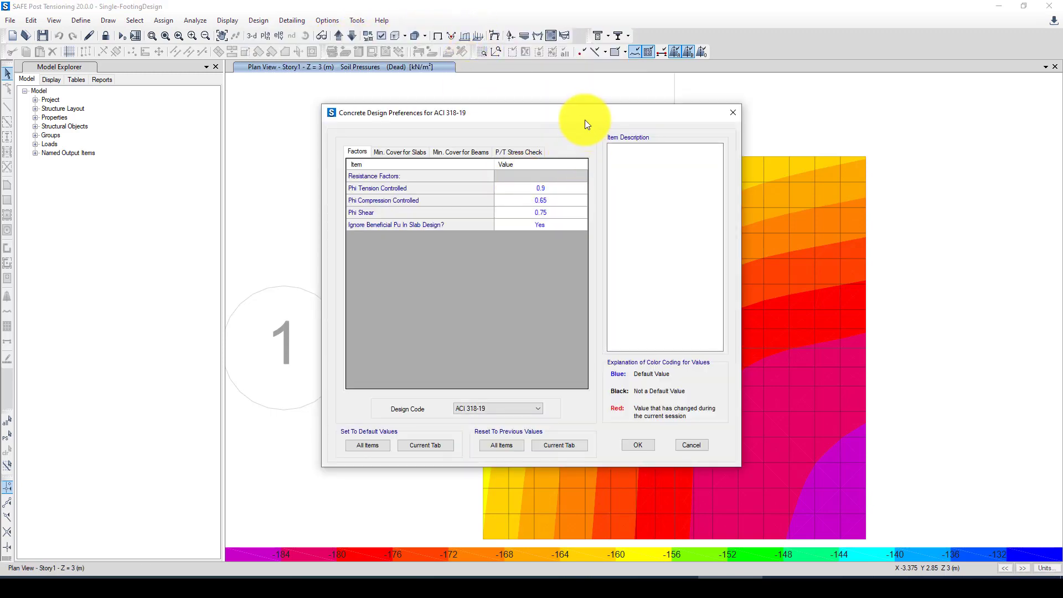
drag(583, 118, 433, 106)
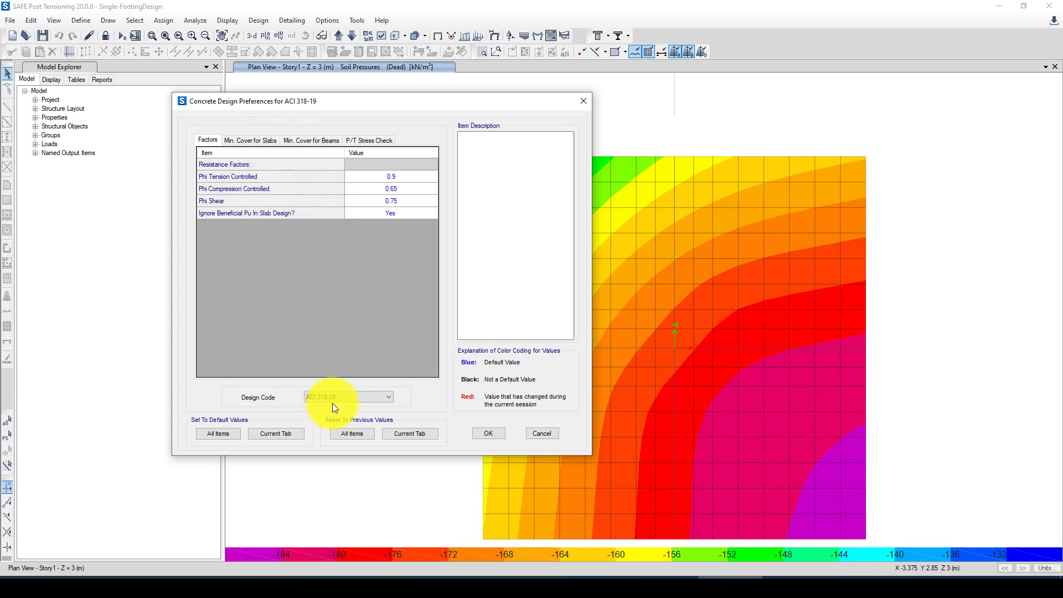
click(261, 141)
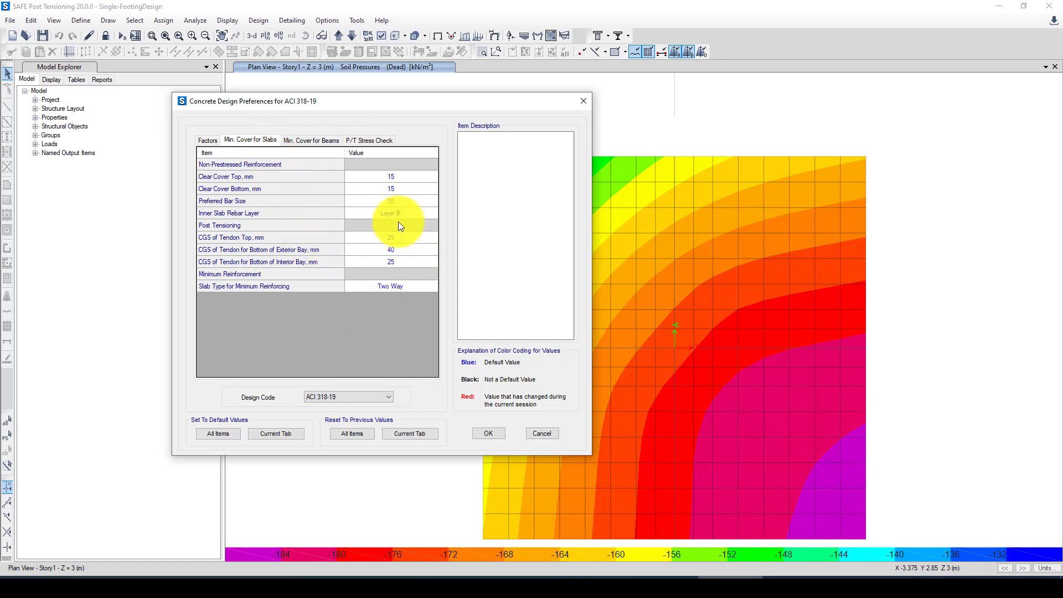
click(317, 140)
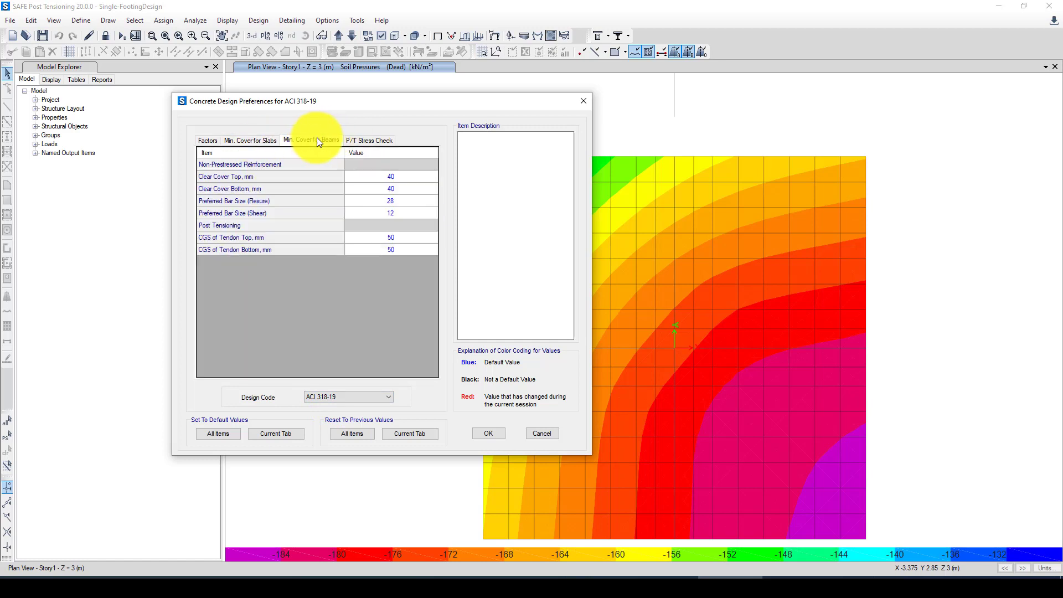
click(501, 437)
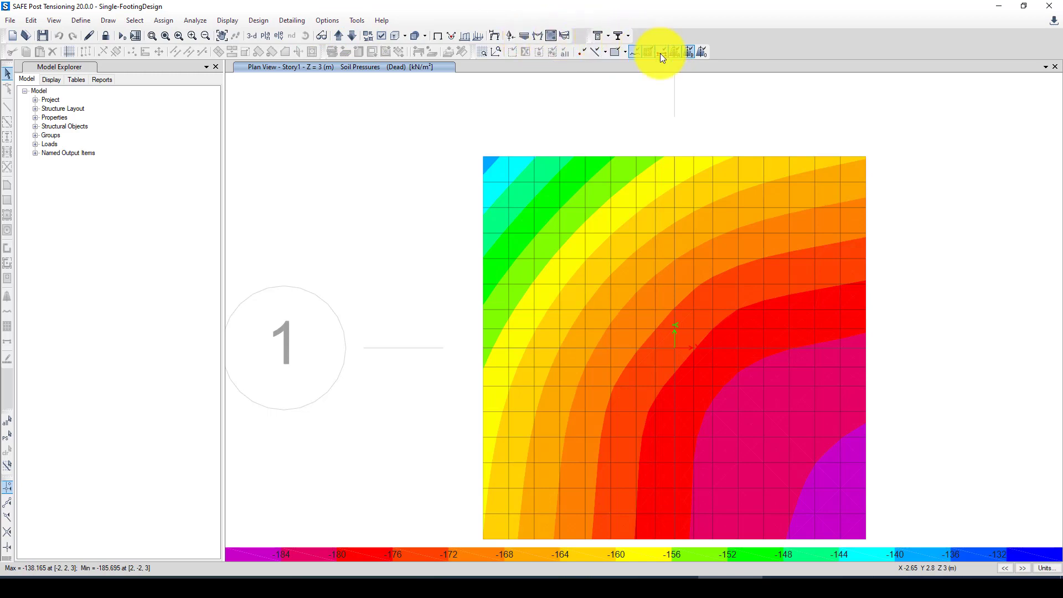
Step: Run Start Design/Check on the footing slab to report Layer A reinforcement, maximum bottom 2373.19
click(601, 37)
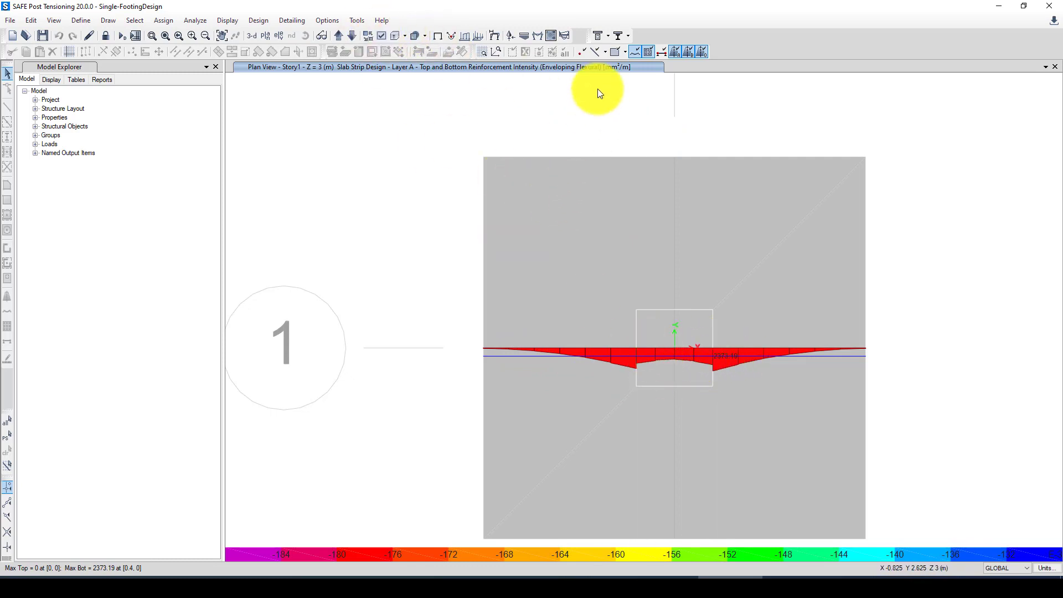
click(609, 36)
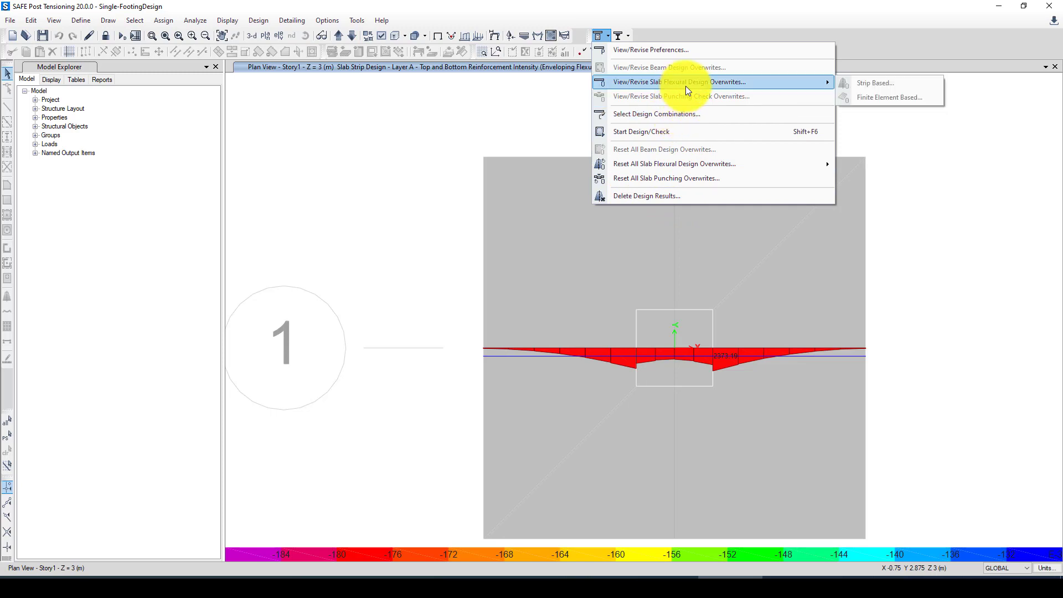
click(676, 132)
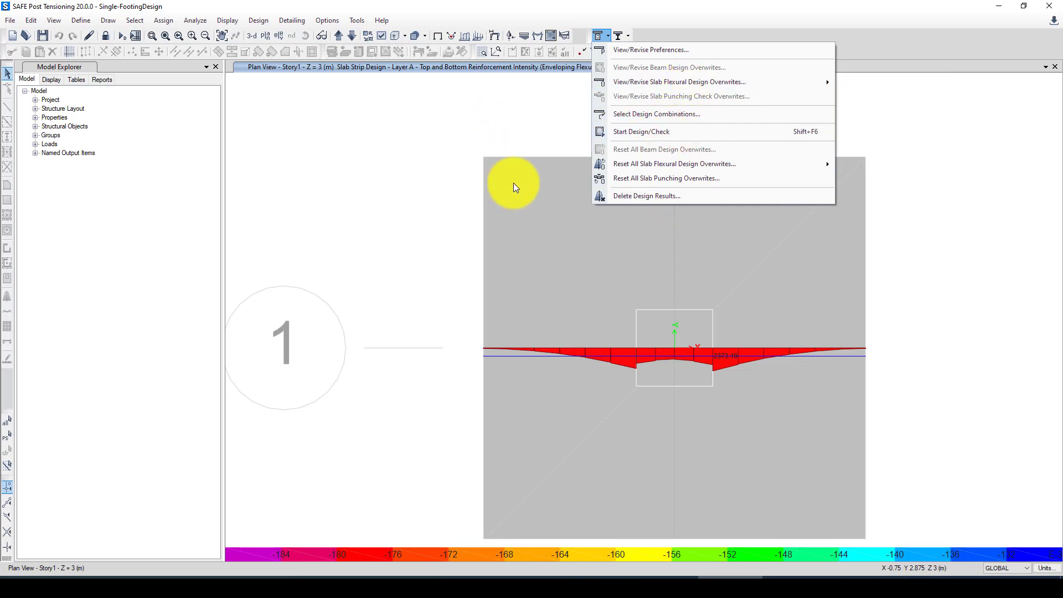
Step: Display slab design as number of size 6 bars for the Layer B strip instead of Layer A
click(234, 21)
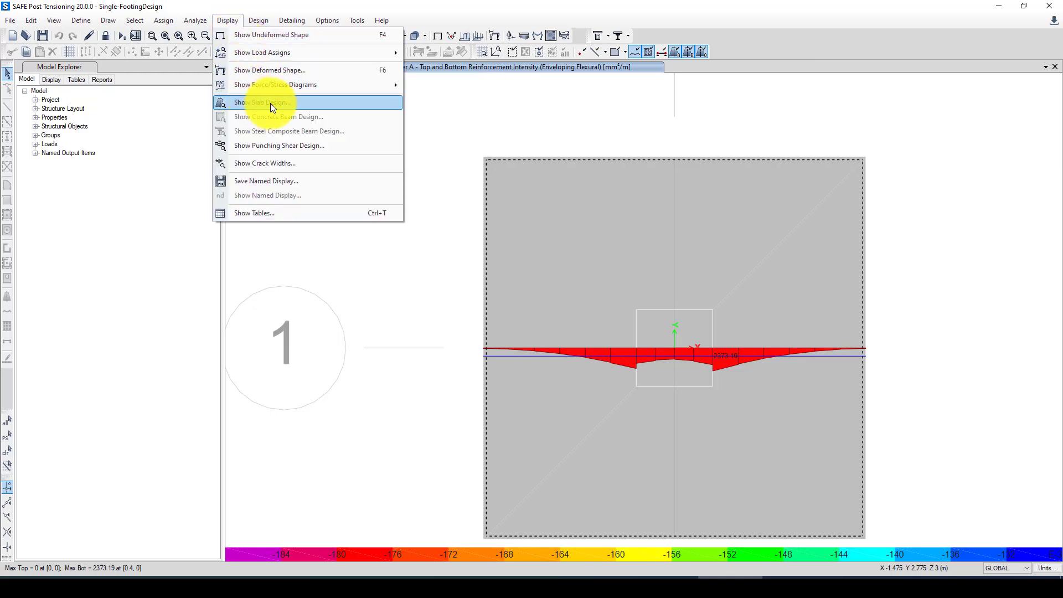
click(284, 103)
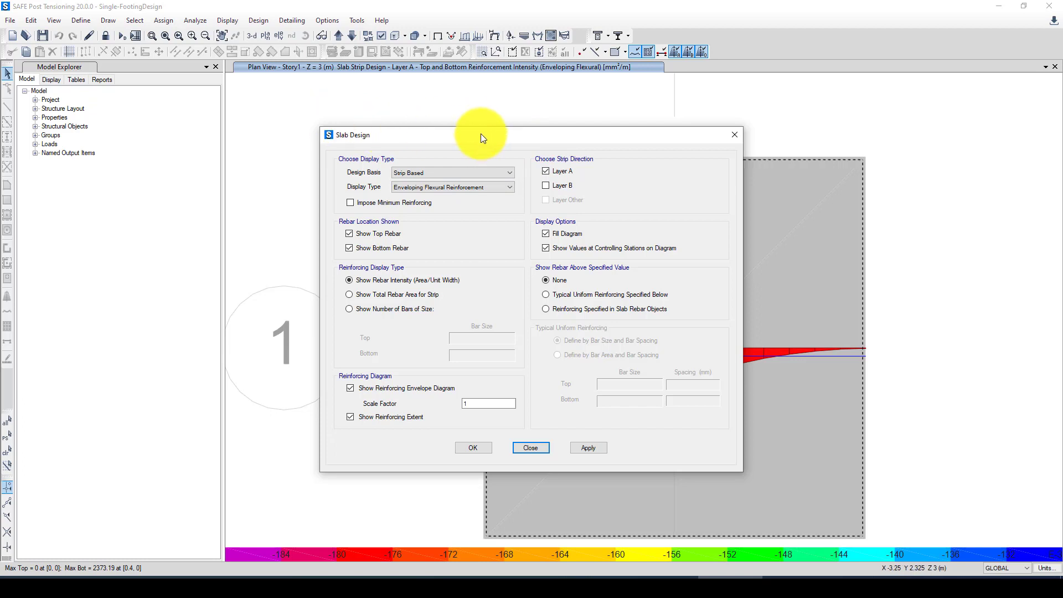
drag(483, 135, 310, 112)
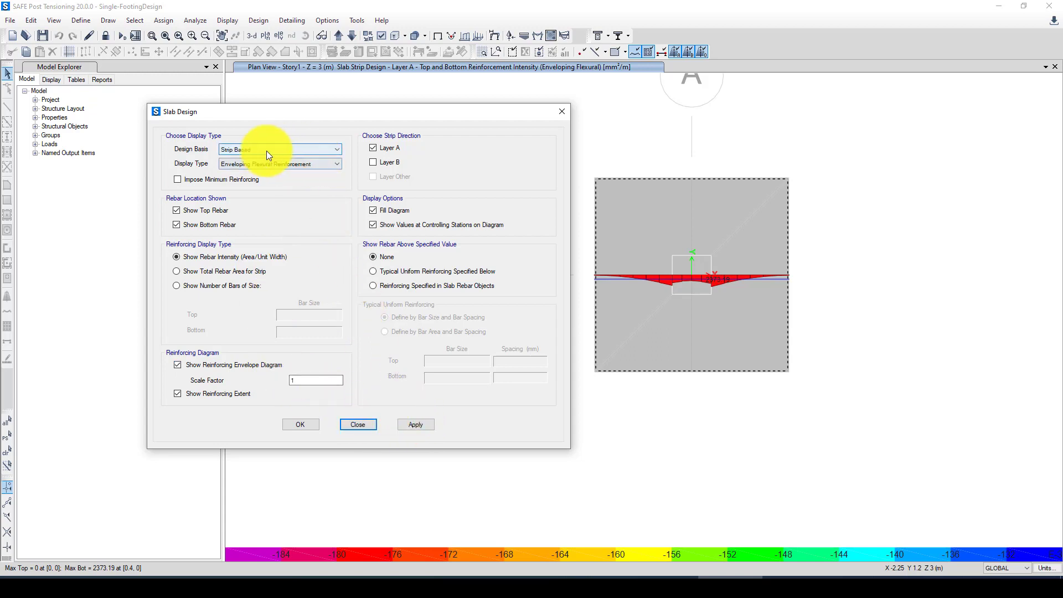
click(192, 287)
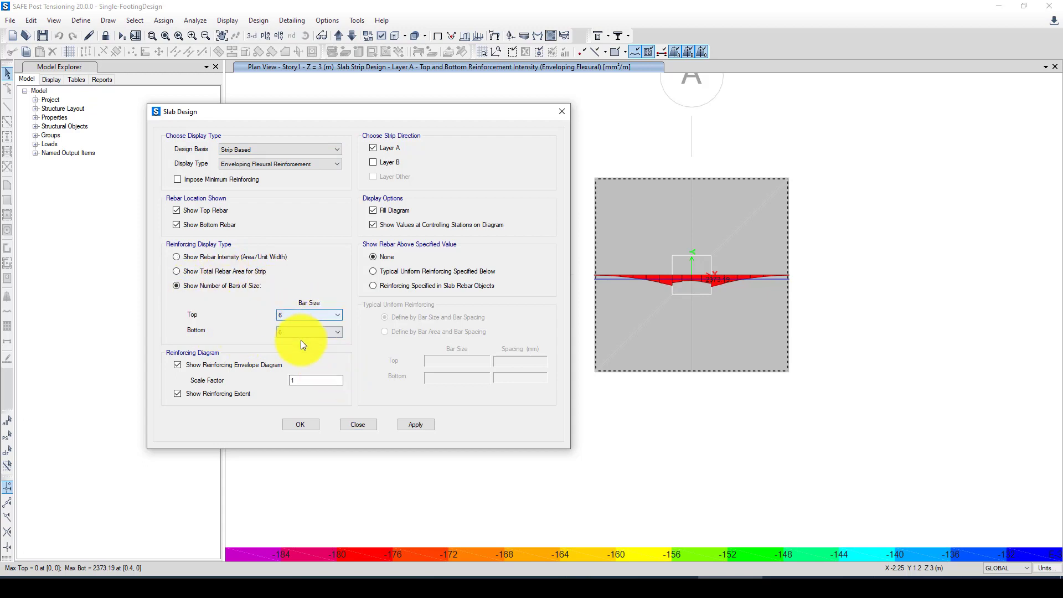
click(405, 424)
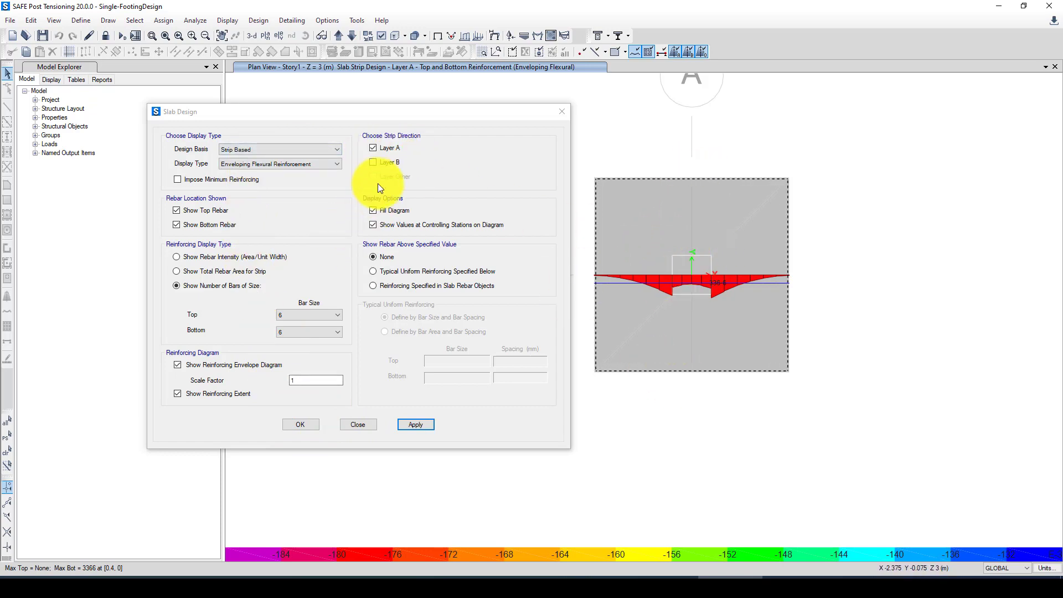
click(374, 162)
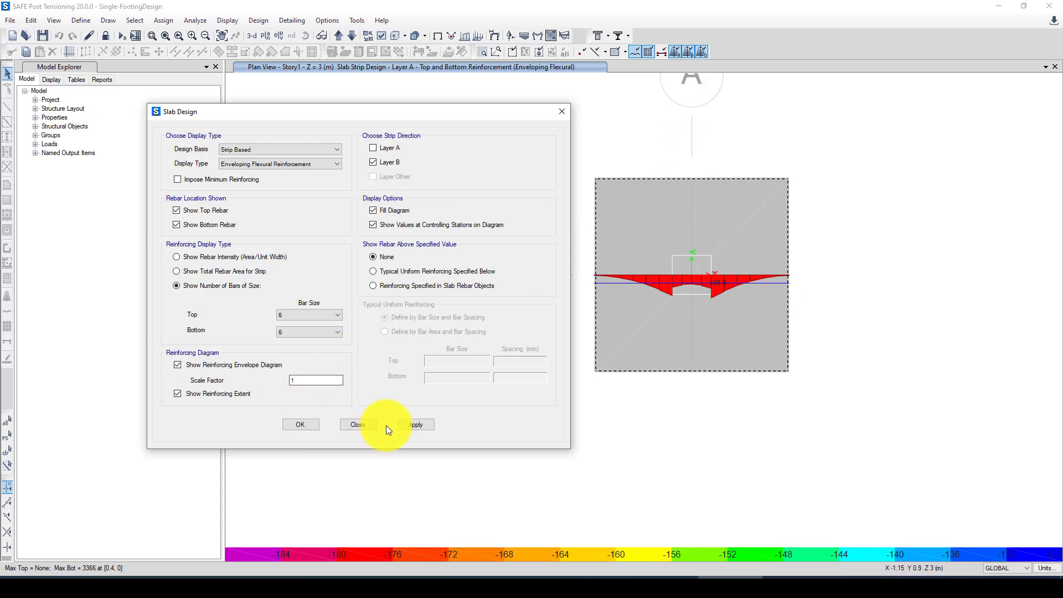
click(406, 426)
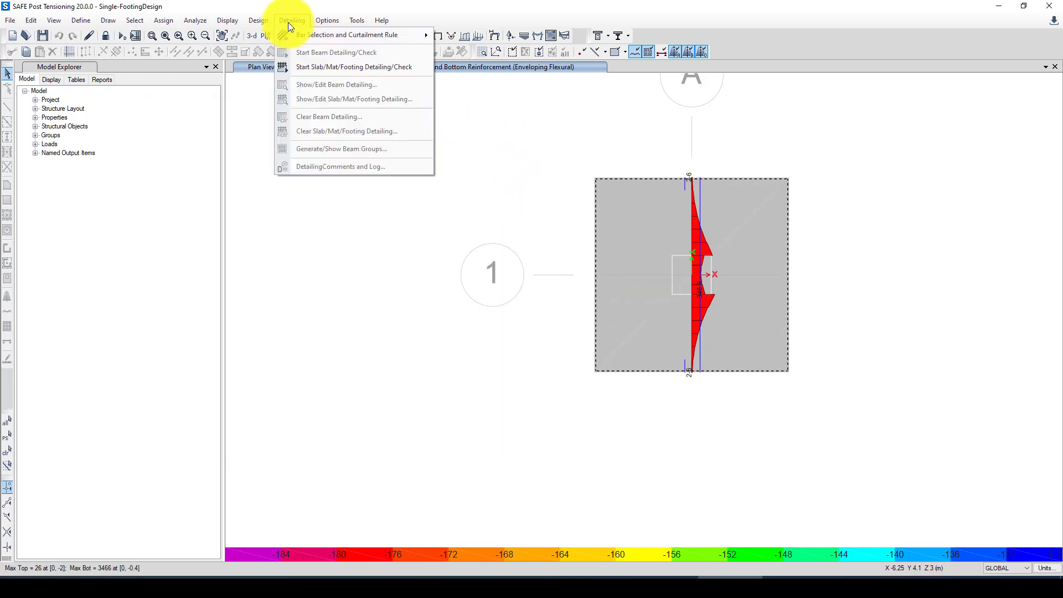
Step: Review the Slab/Mat/Footing bar selection and curtailment rules unchanged, then start slab detailing
mouse_move(295, 34)
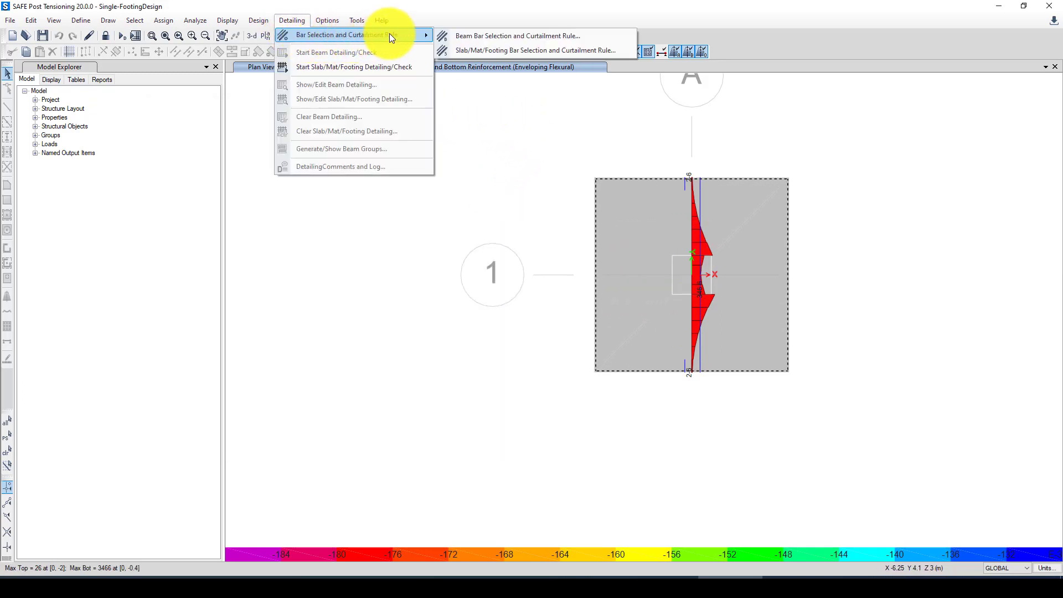
click(490, 51)
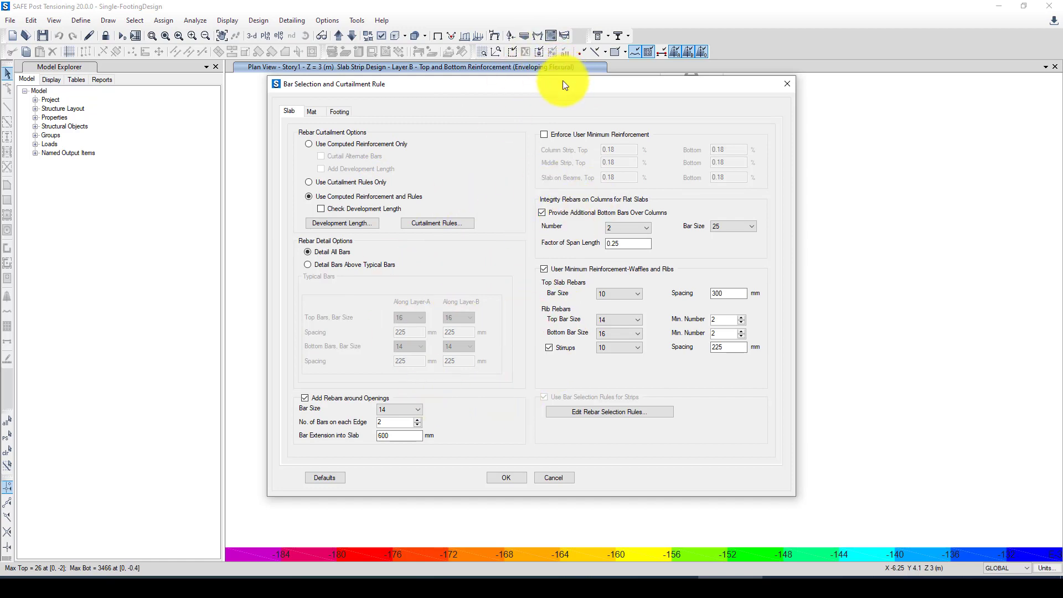
drag(560, 83, 492, 68)
drag(596, 72, 577, 72)
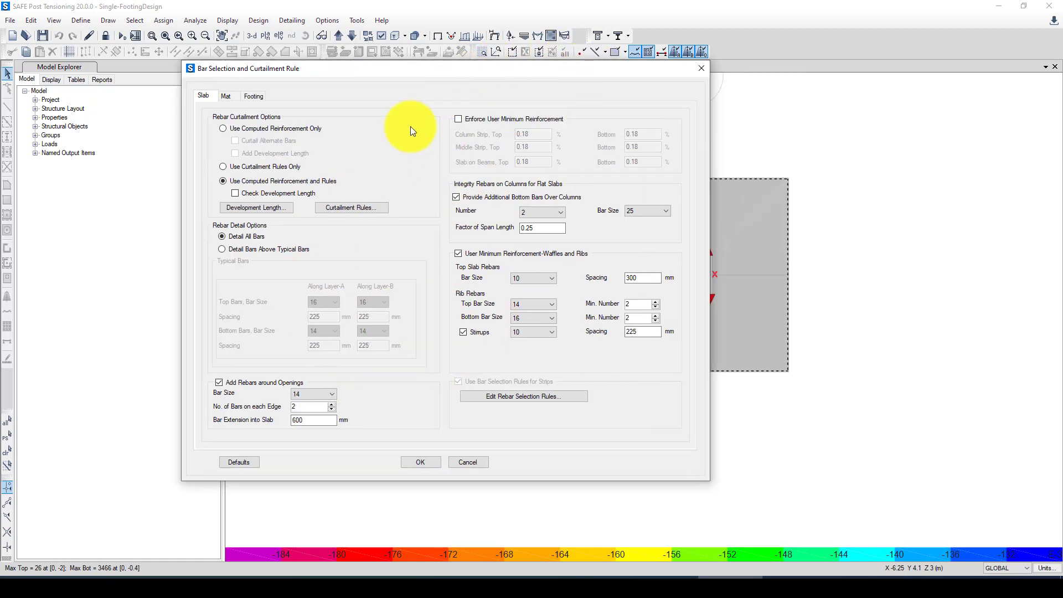
click(473, 460)
click(293, 20)
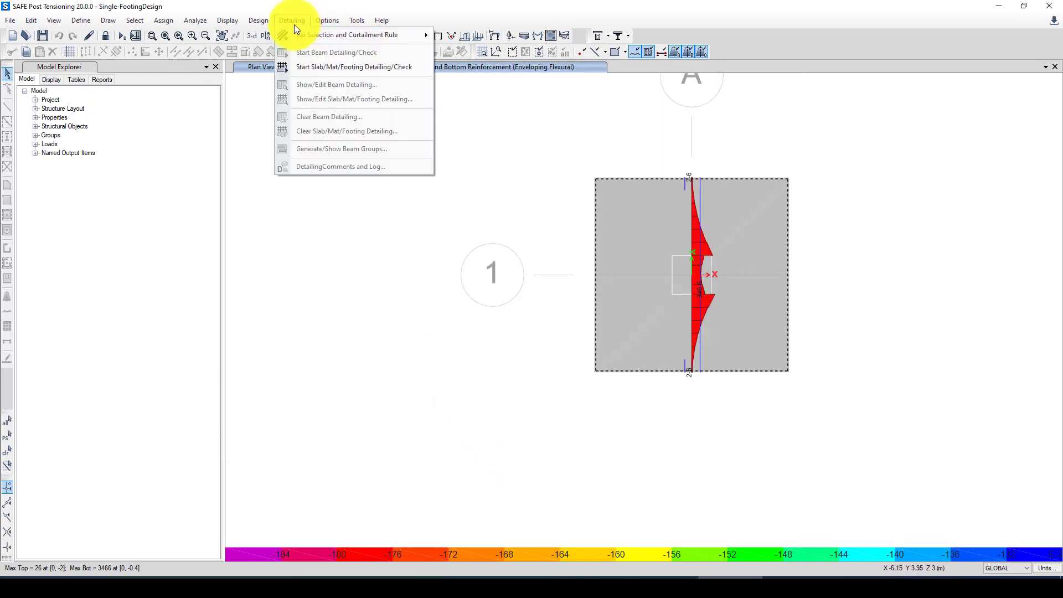
click(318, 66)
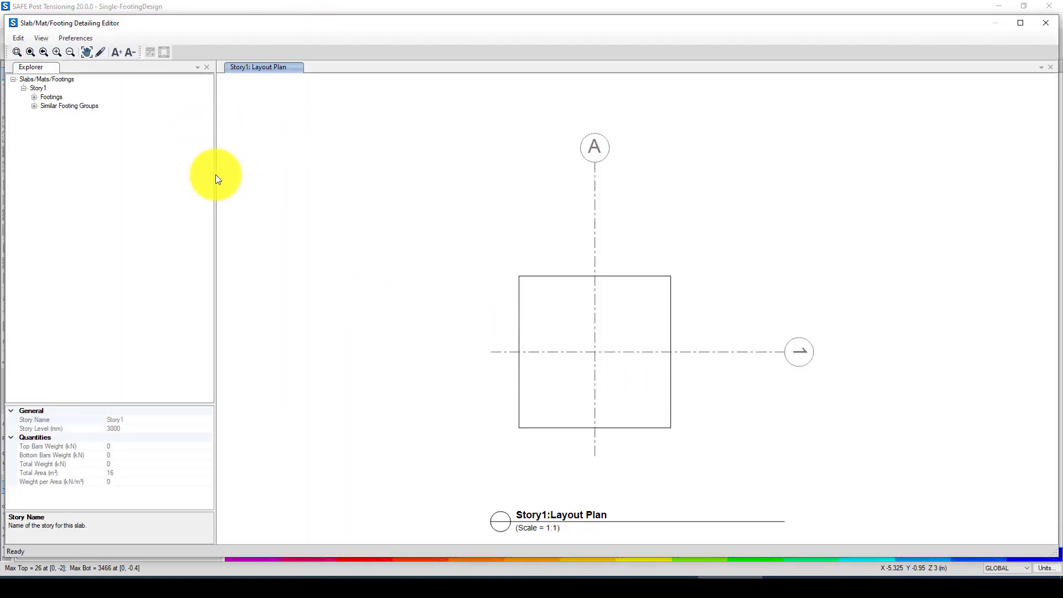
Step: Show the Story1 footing's reinforcing bar mesh in 3D View, orbited to an angled view
click(35, 98)
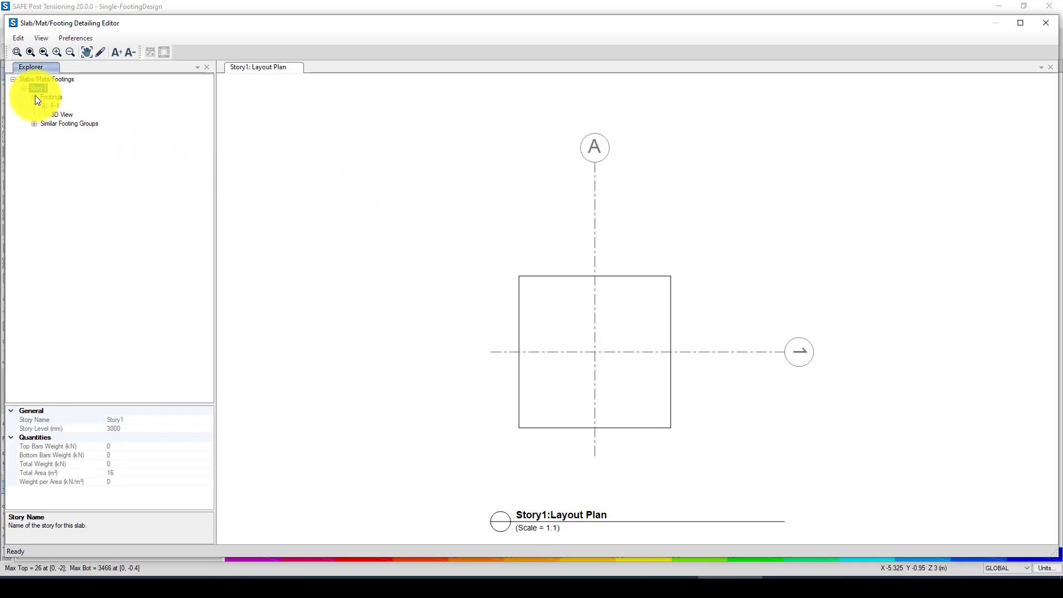
click(64, 114)
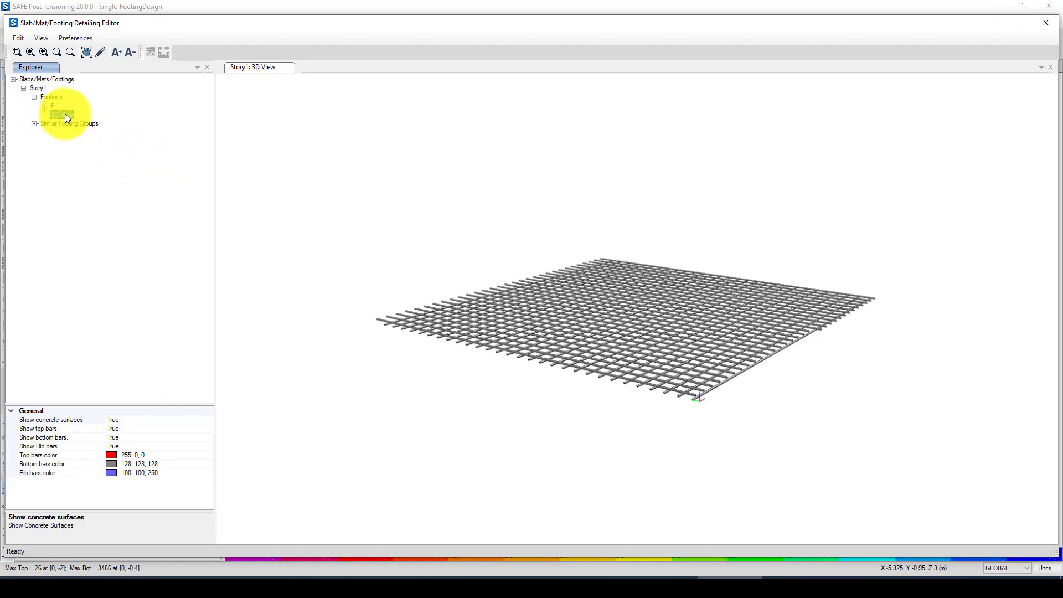
drag(591, 408, 680, 411)
drag(650, 281, 582, 220)
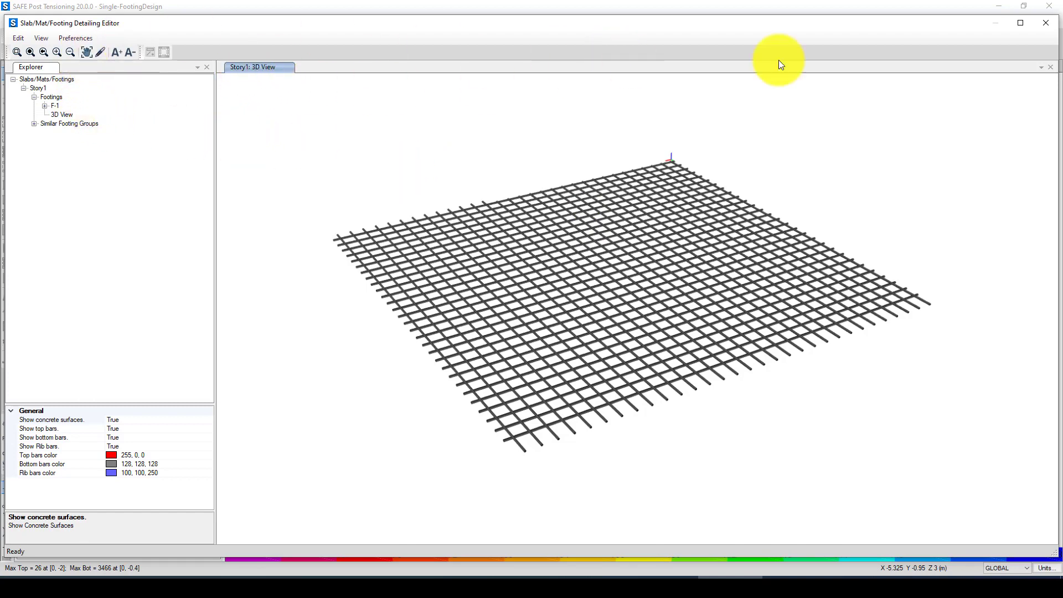
double_click(275, 21)
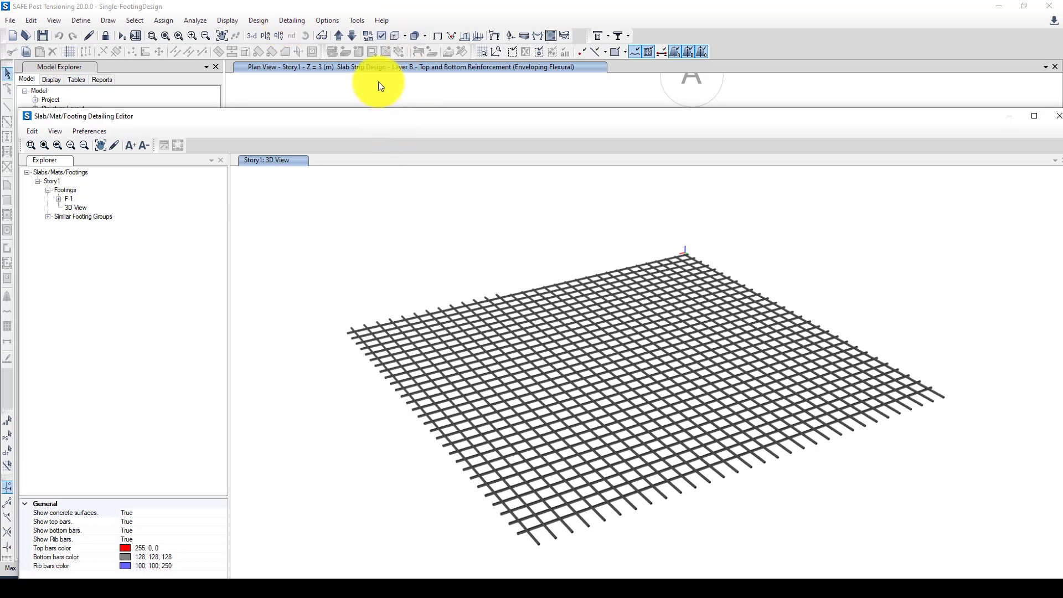
Step: Show F-1's Layer-A bottom bar BarBL-1 in plan and zoom around it
click(58, 199)
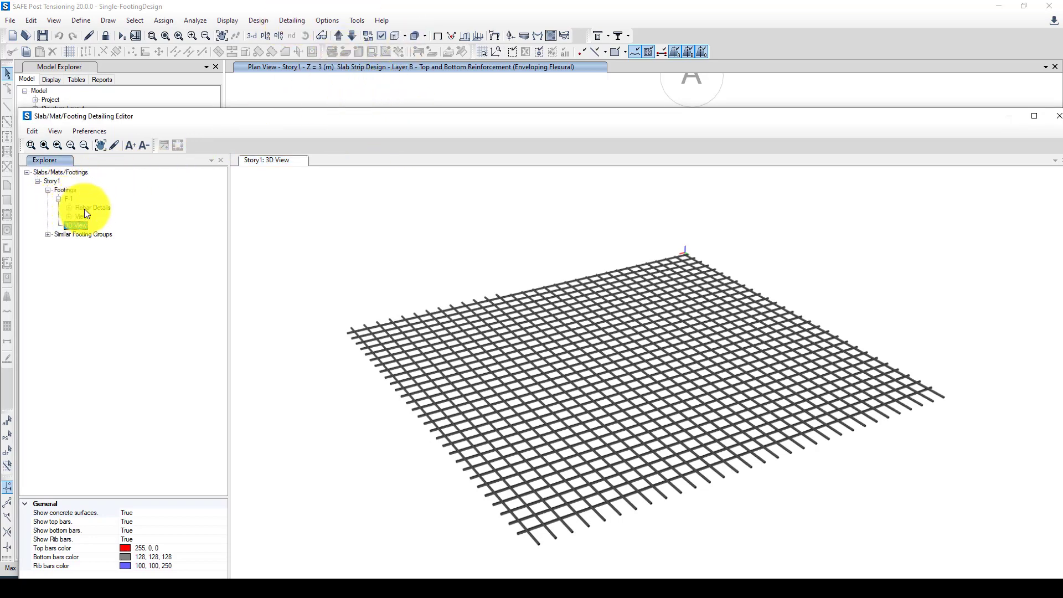
click(70, 208)
click(78, 217)
click(102, 226)
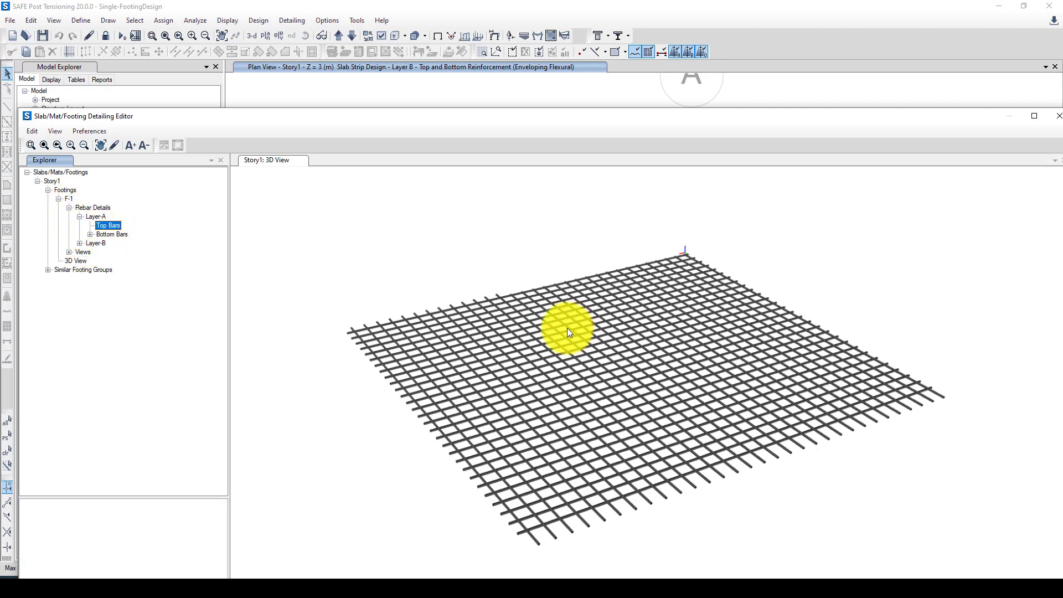
click(91, 234)
click(109, 245)
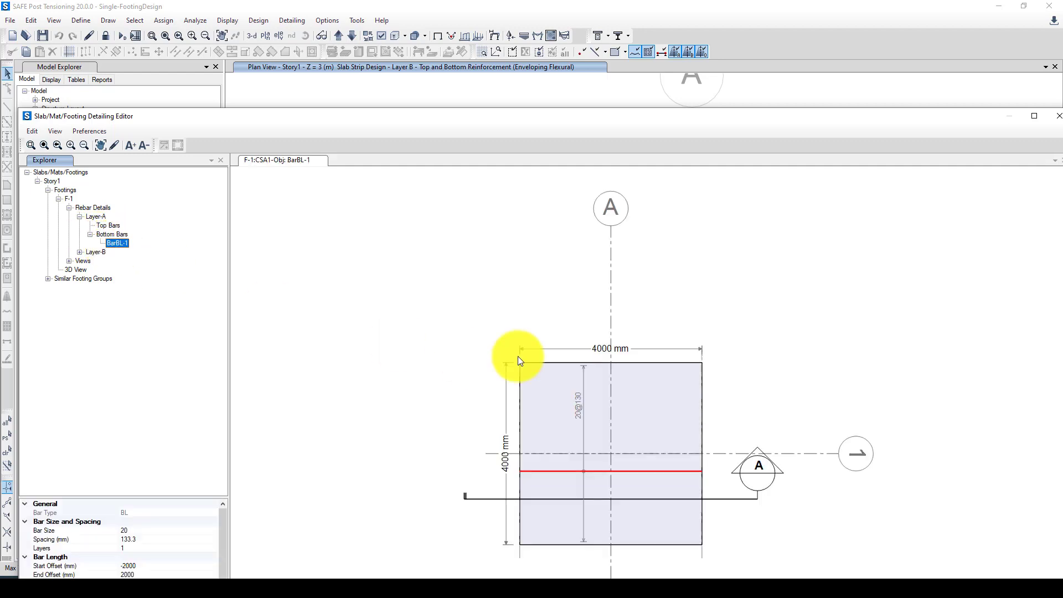
scroll(575, 297, down, 2)
scroll(480, 262, down, 3)
scroll(522, 457, up, 1)
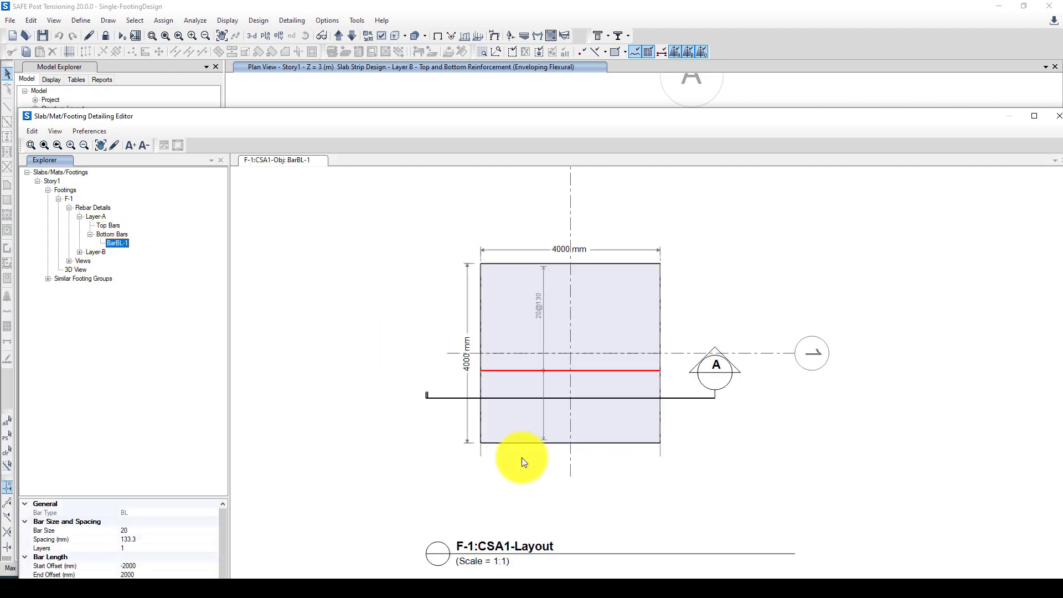
scroll(523, 457, up, 2)
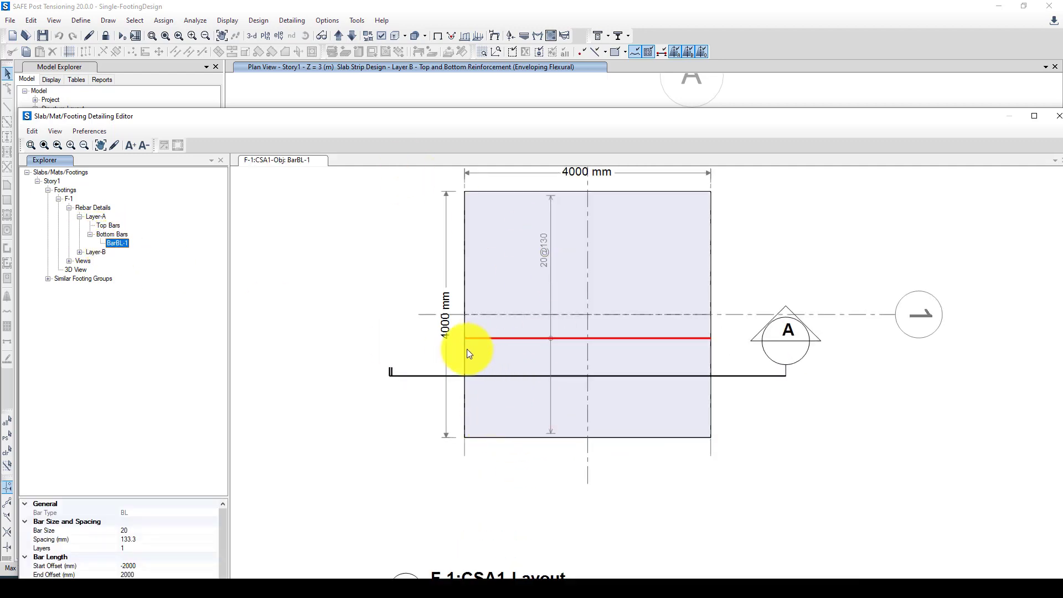
scroll(536, 366, up, 1)
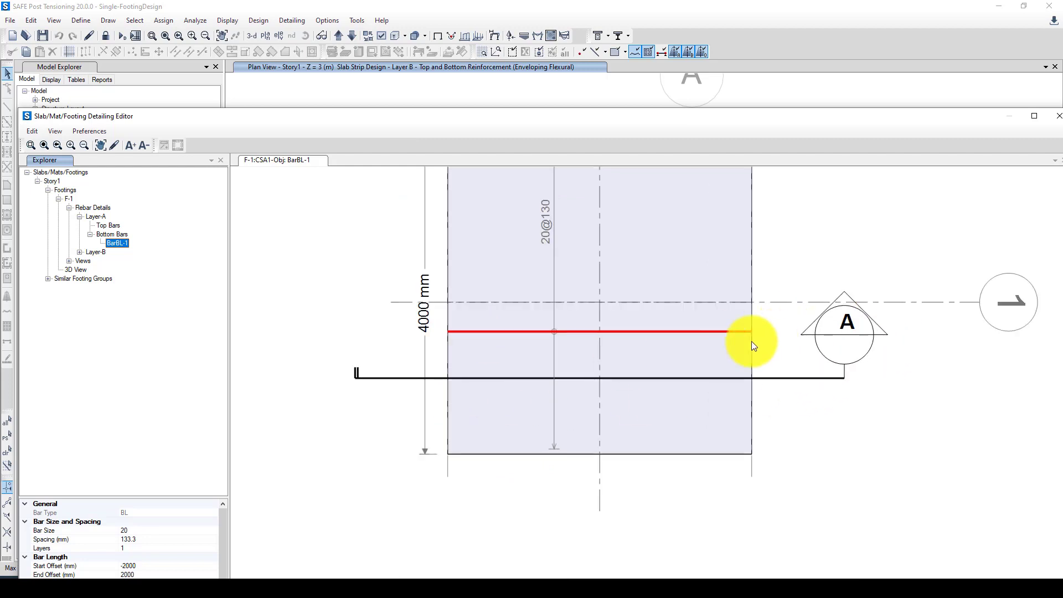
scroll(692, 340, down, 2)
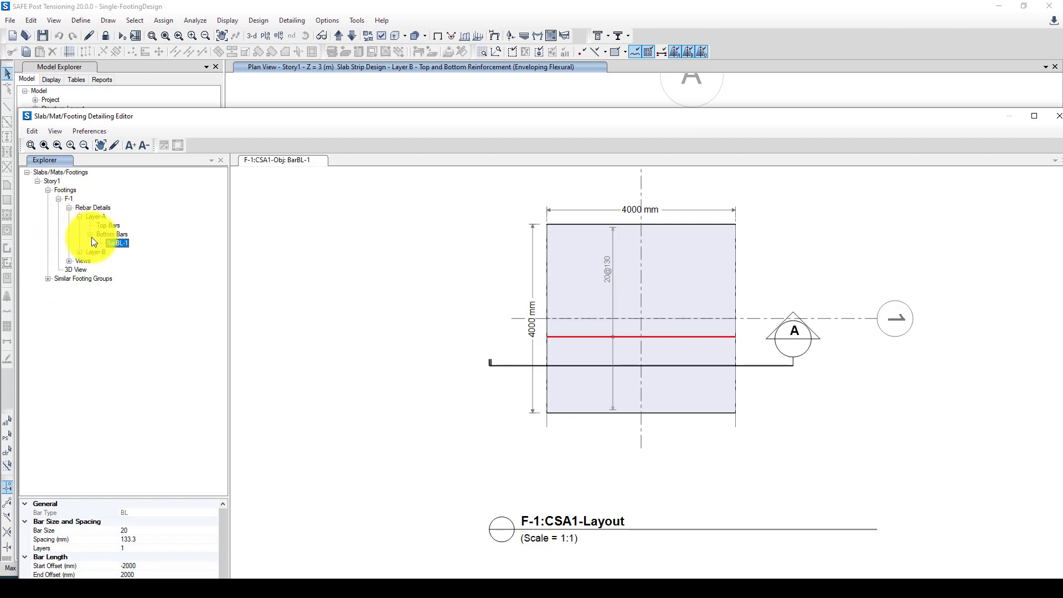
Step: Expand Layer-B bottom bars and display footing F-1's Section-A cross-section
click(80, 252)
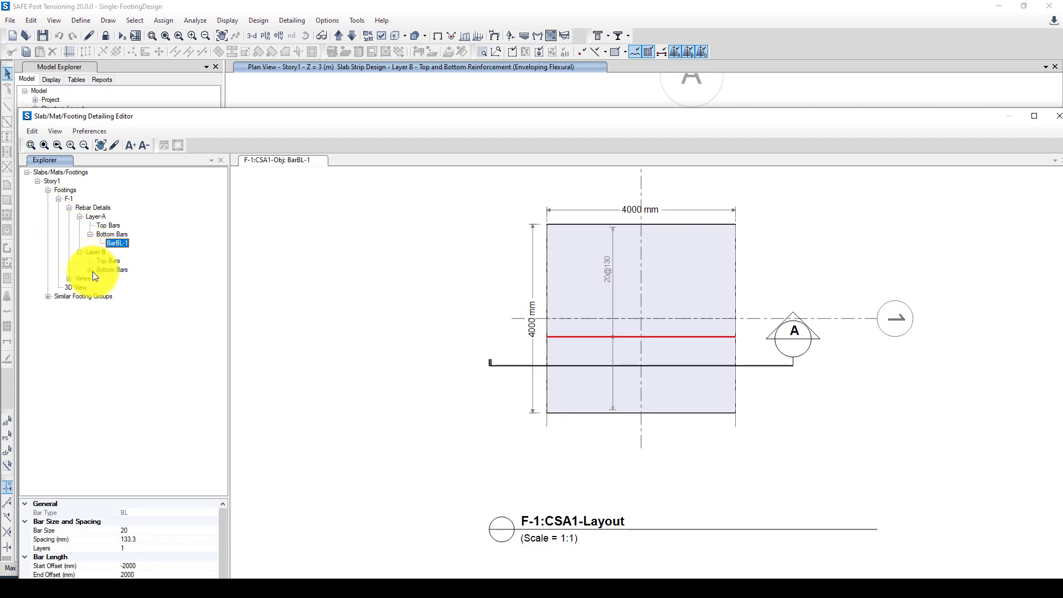
click(91, 270)
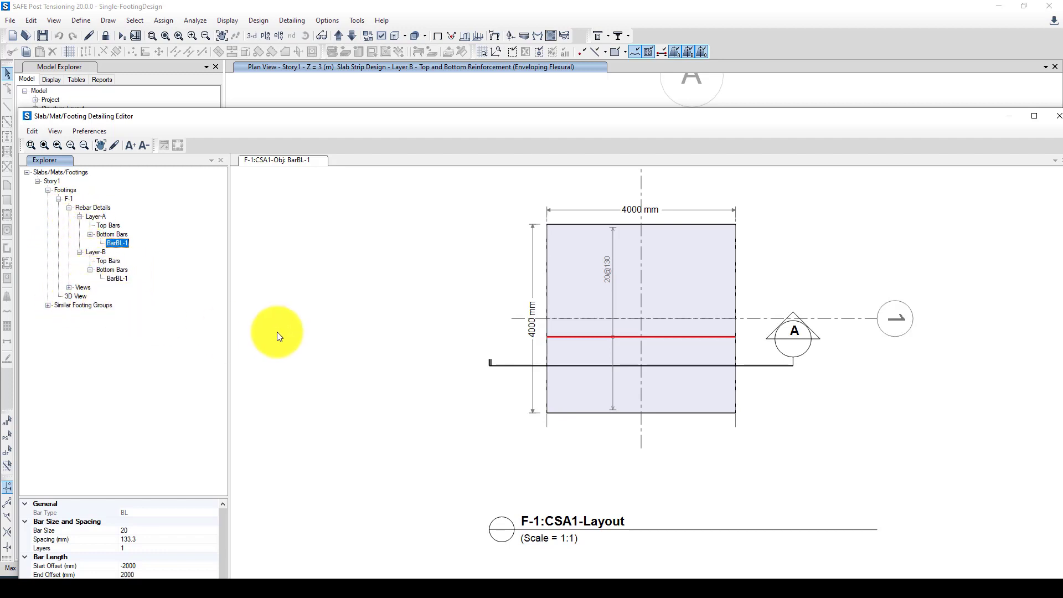
click(69, 287)
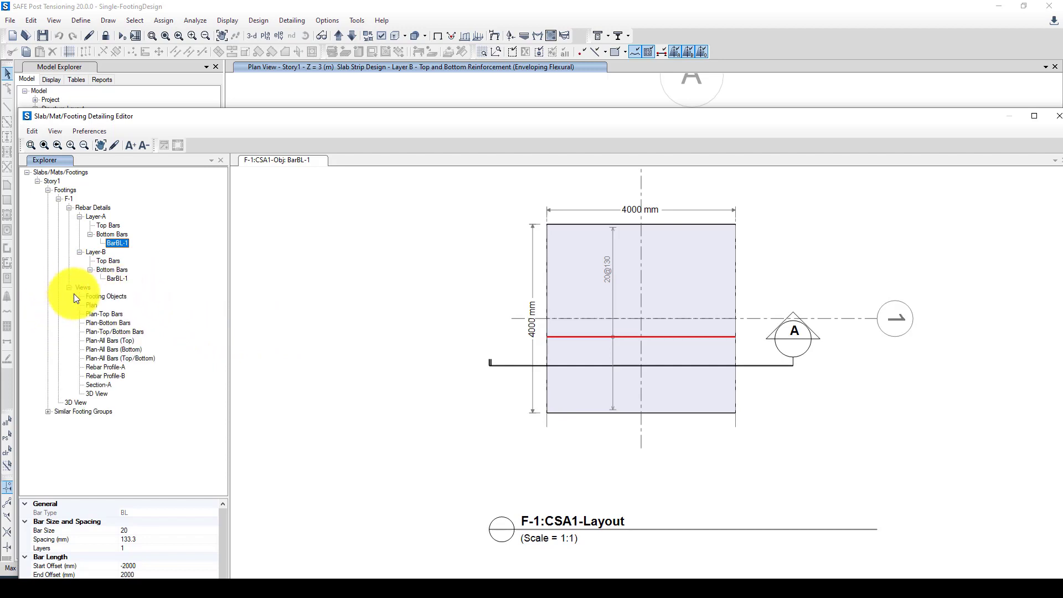
click(95, 385)
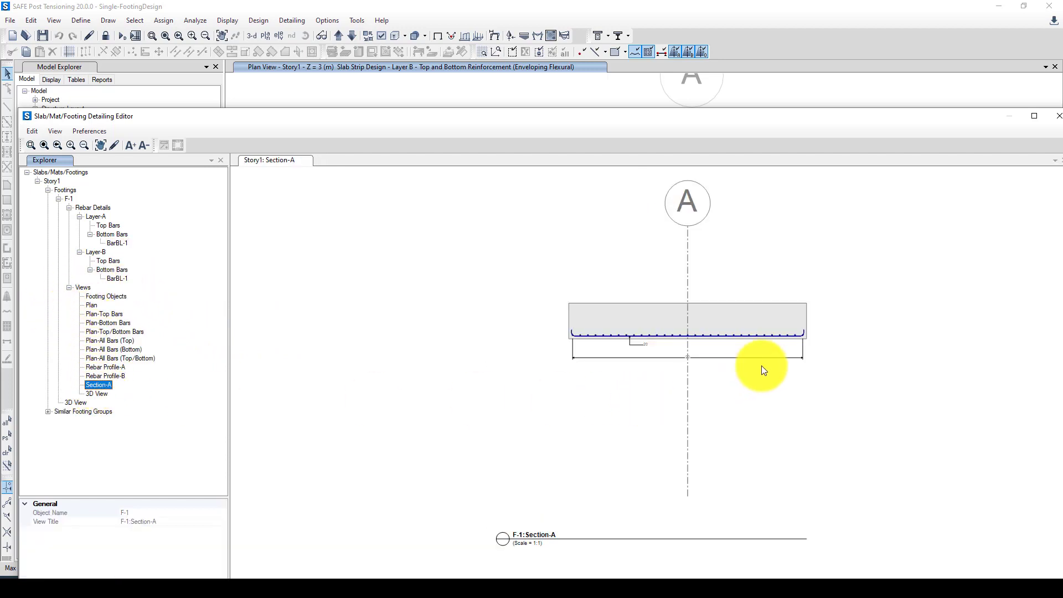
Step: Review footing F-1's Rebar Profile-B drawing, zooming in and out
scroll(754, 371, up, 5)
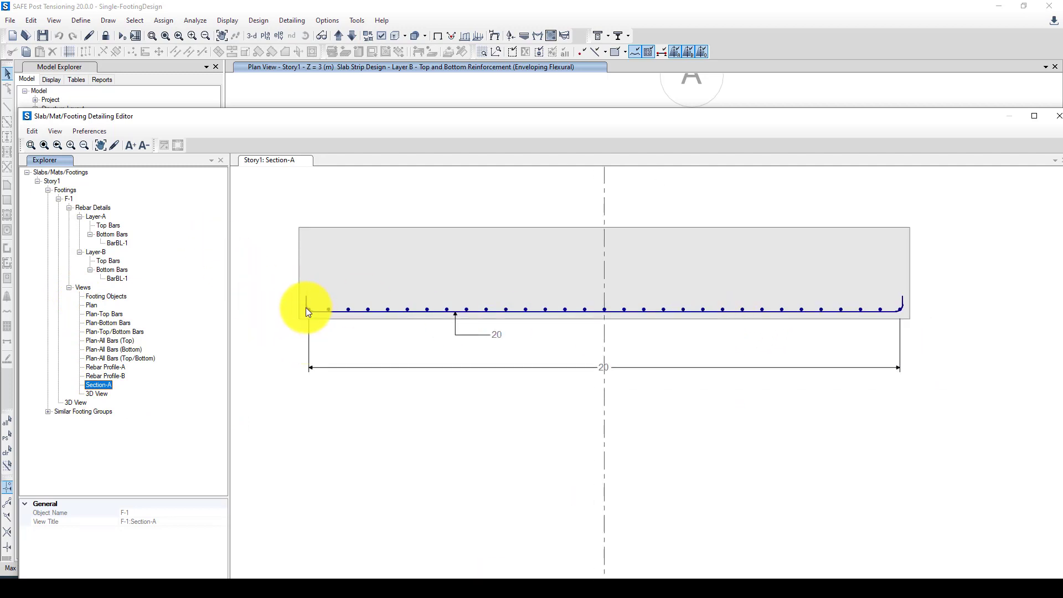
scroll(311, 311, down, 3)
scroll(298, 307, up, 5)
scroll(354, 326, down, 5)
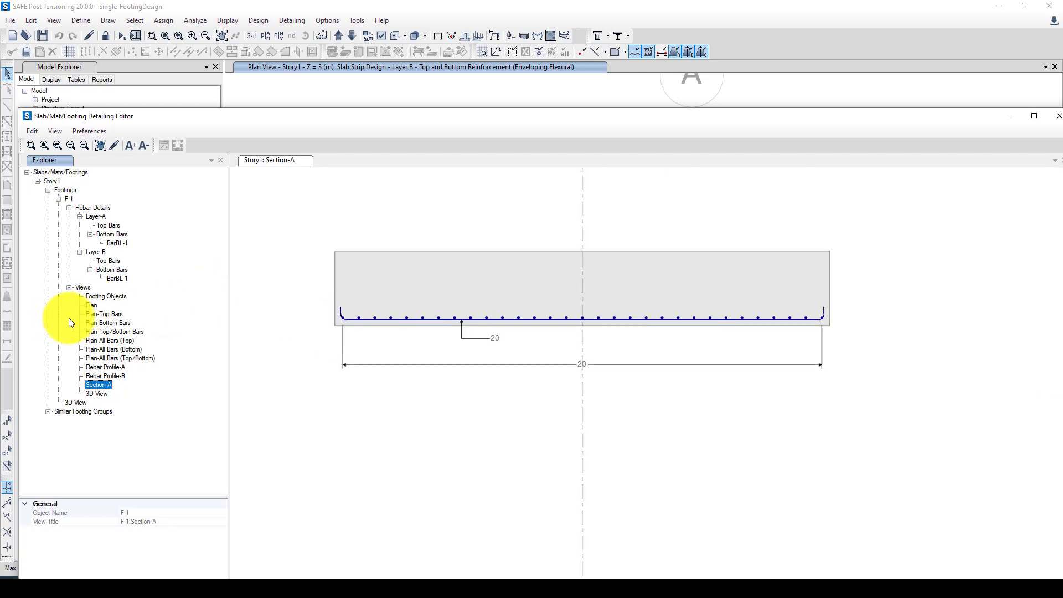
click(106, 377)
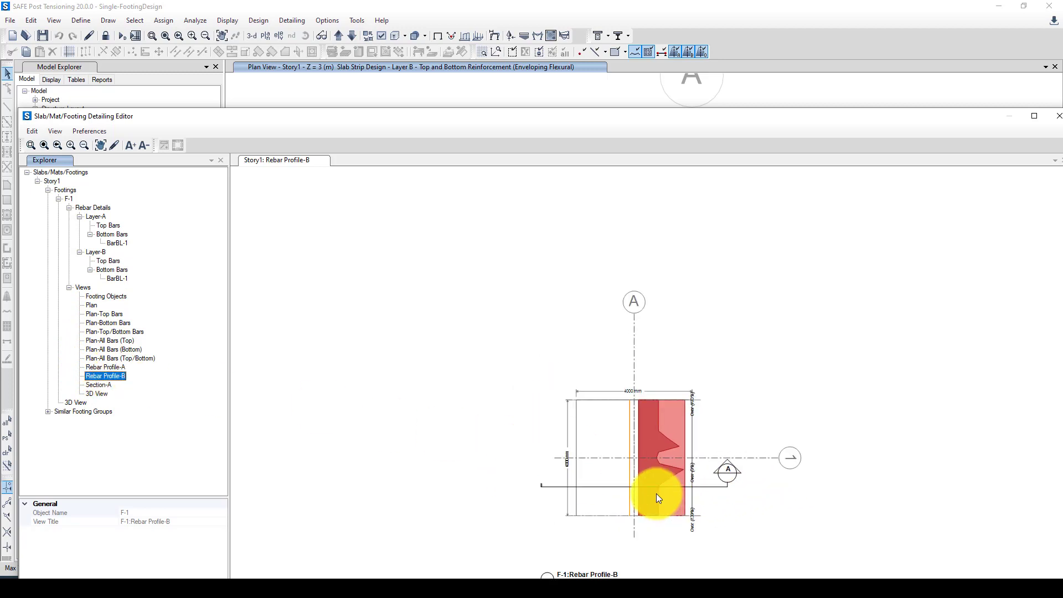
scroll(654, 493, up, 3)
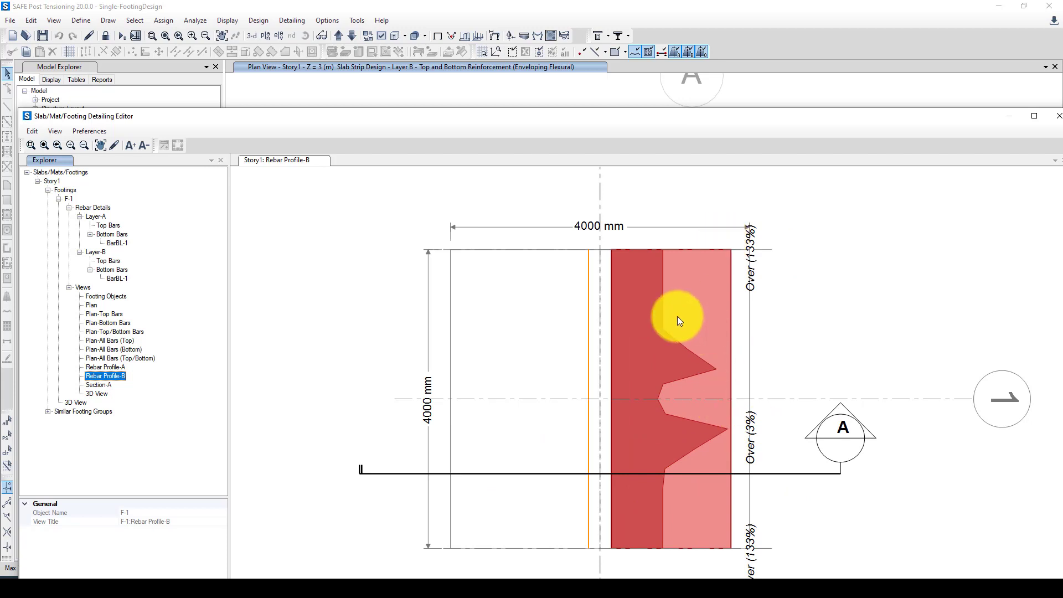
scroll(624, 257, down, 2)
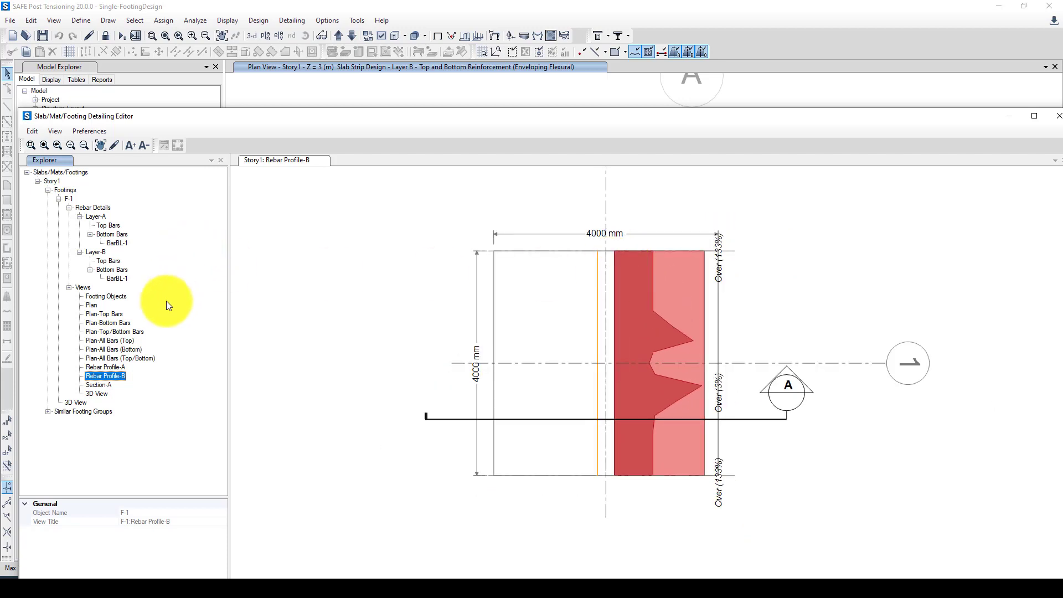
Step: Show the Plan-All Bars (Bottom) rebar grid of the 4000 mm footing, then Plan-All Bars (Top)
click(114, 349)
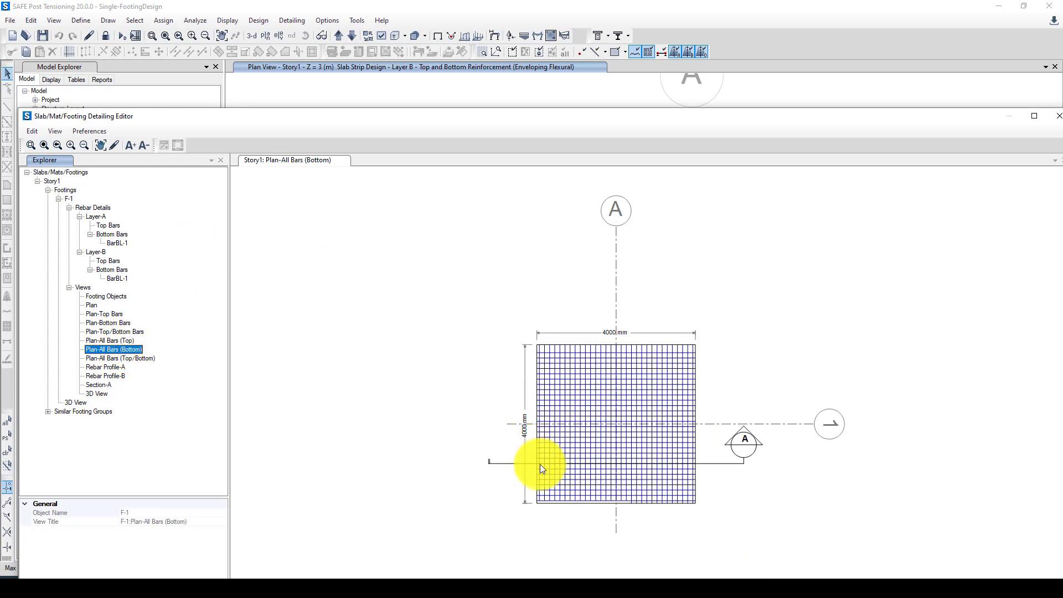
scroll(582, 483, down, 2)
scroll(586, 482, up, 5)
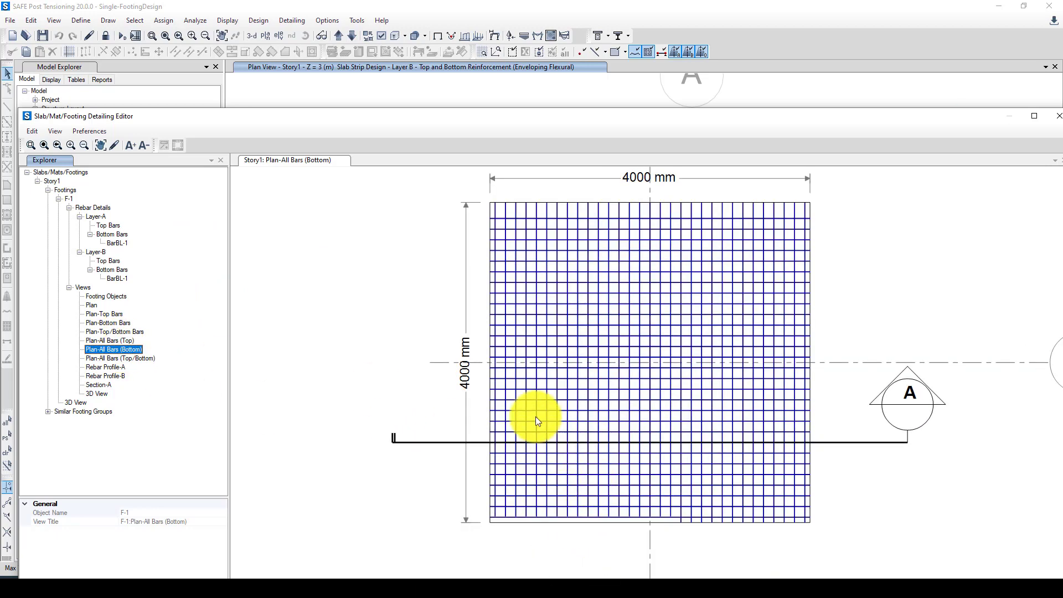
scroll(519, 404, up, 1)
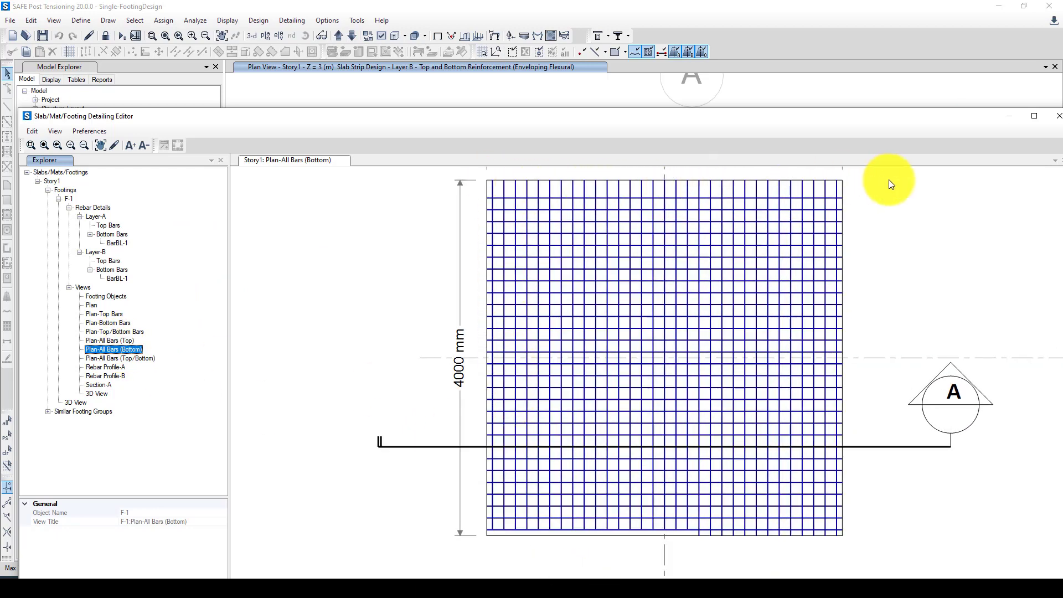
click(107, 340)
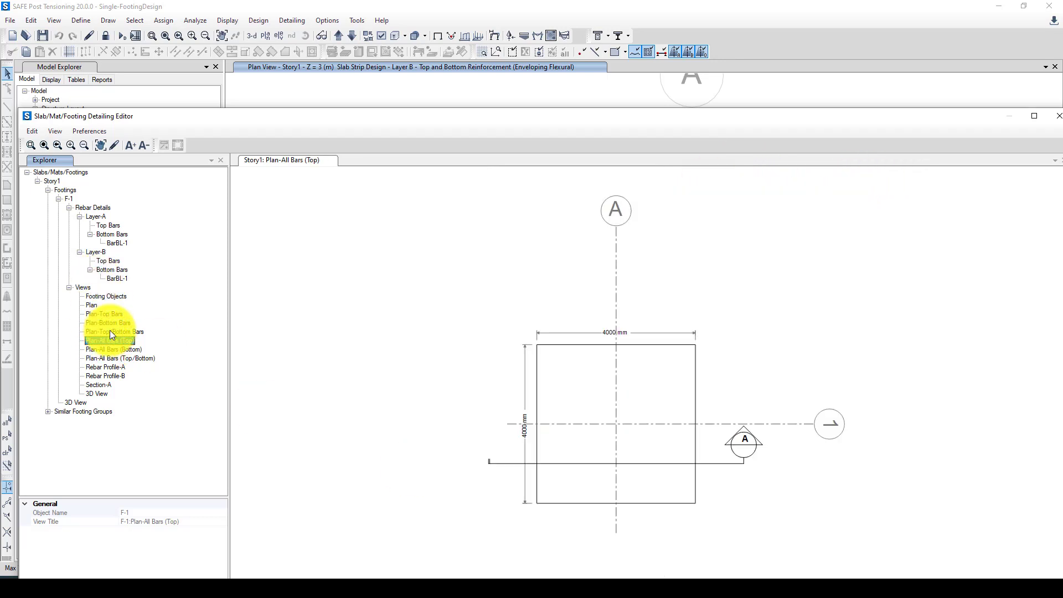
Step: Show and zoom the Plan-Top/Bottom Bars drawing of footing F-1
click(110, 332)
scroll(666, 517, up, 4)
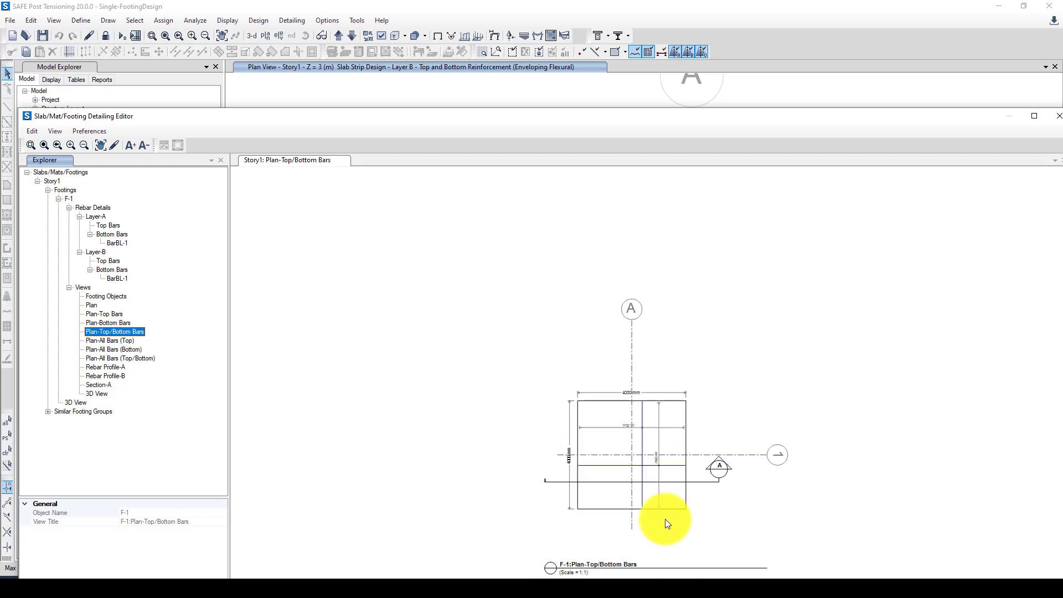
scroll(673, 519, up, 3)
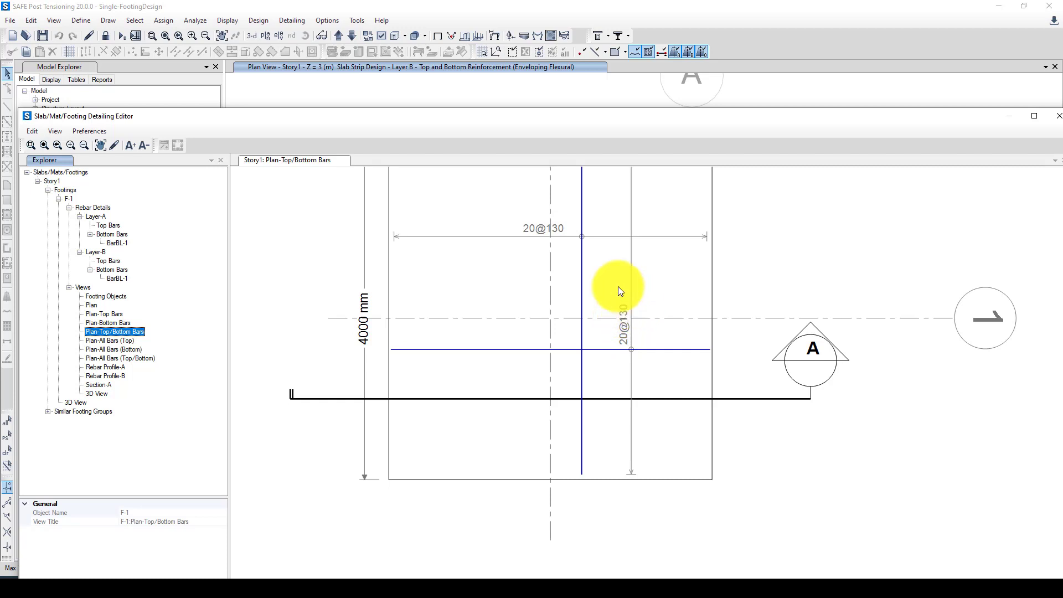
scroll(543, 266, down, 1)
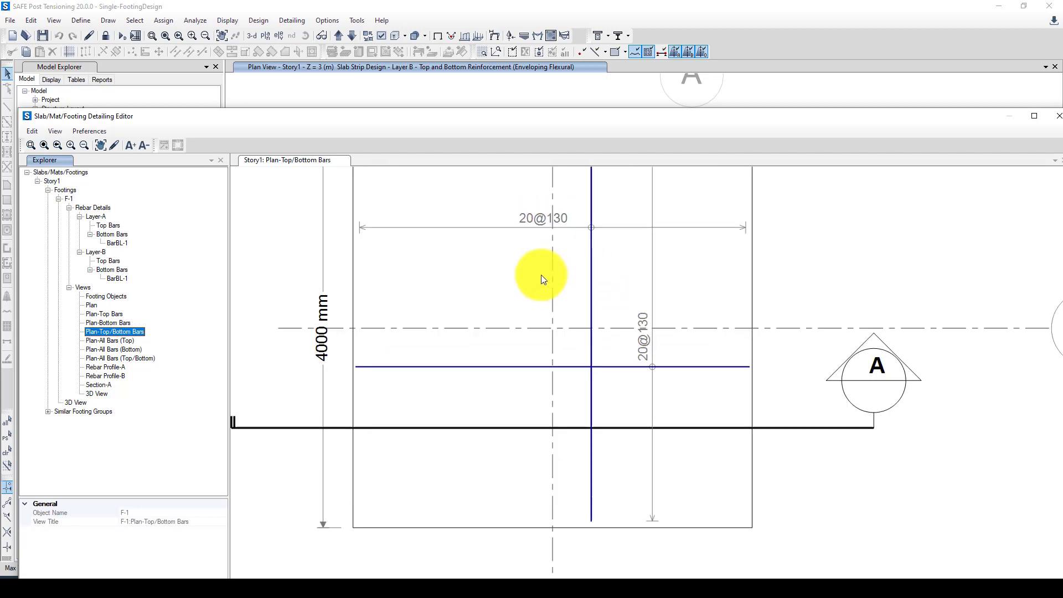
scroll(540, 338, down, 2)
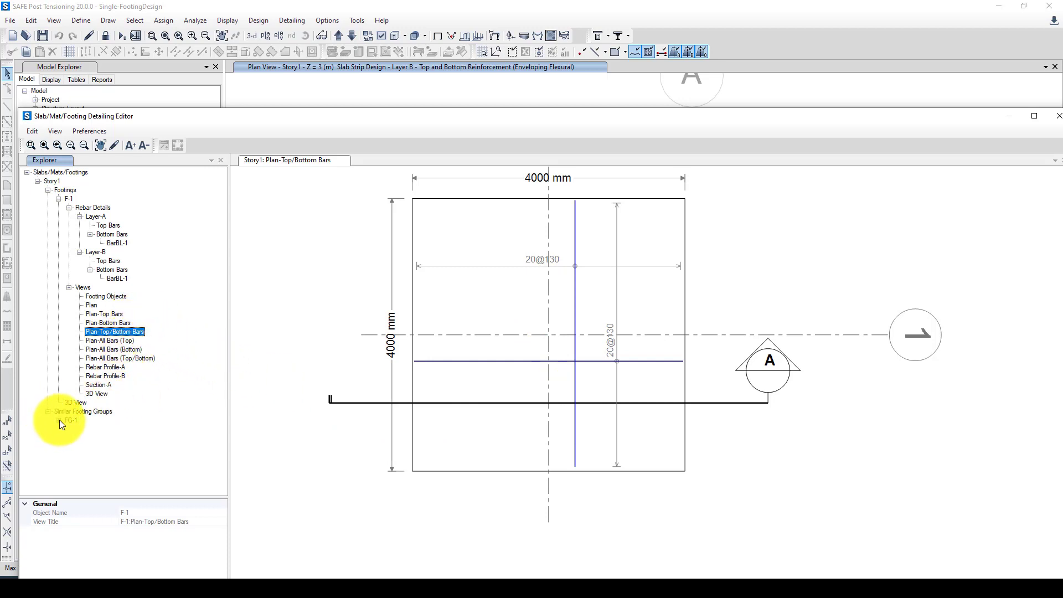
Step: Check F-1 in similar footing group FG-1, revisit the bar plans, and close the detailing editor
click(77, 429)
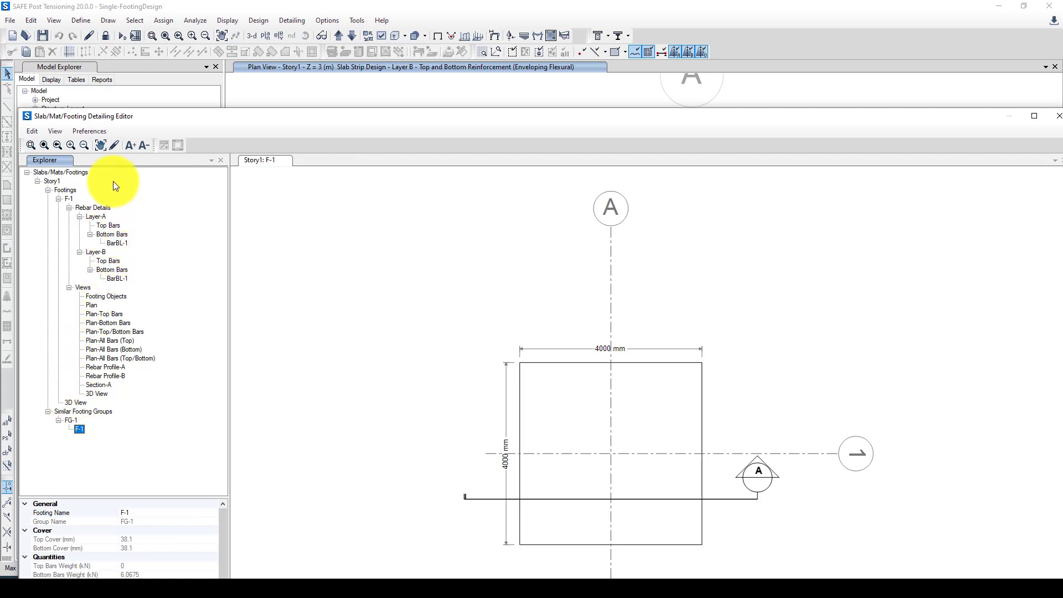
click(89, 131)
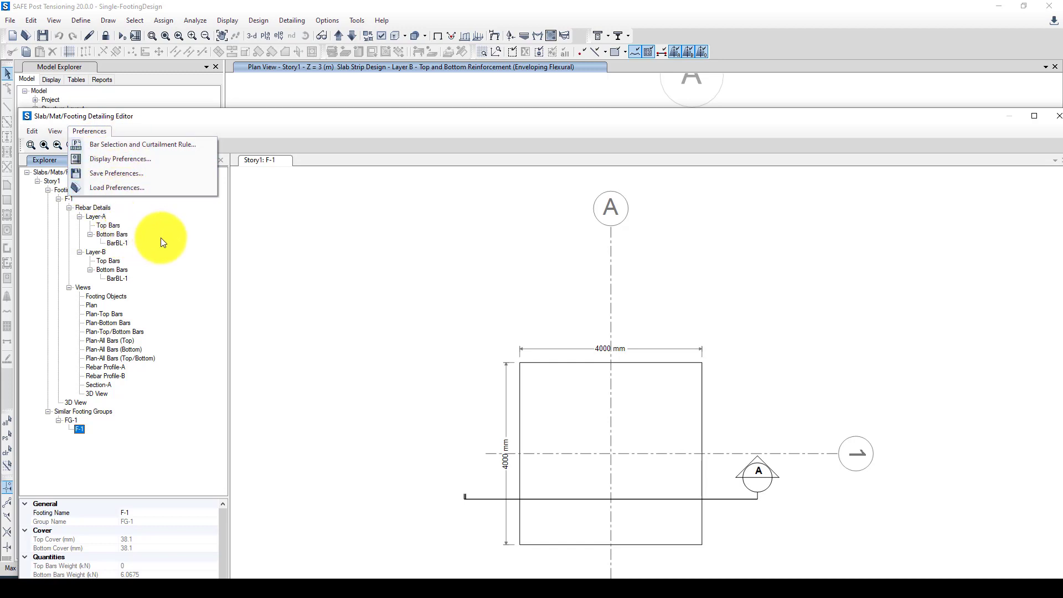
click(184, 238)
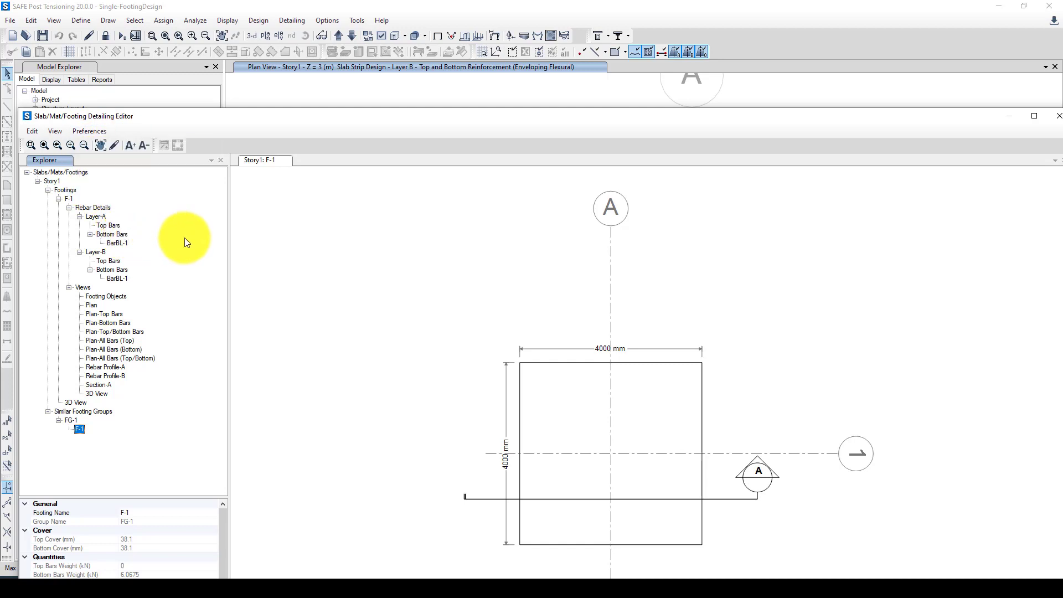
click(109, 226)
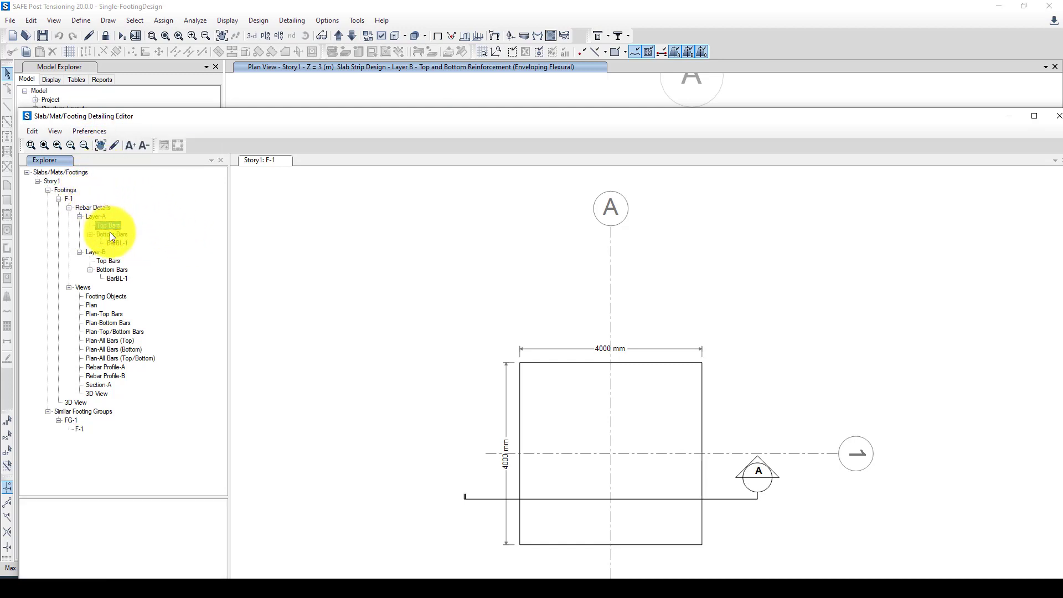
click(102, 359)
click(101, 340)
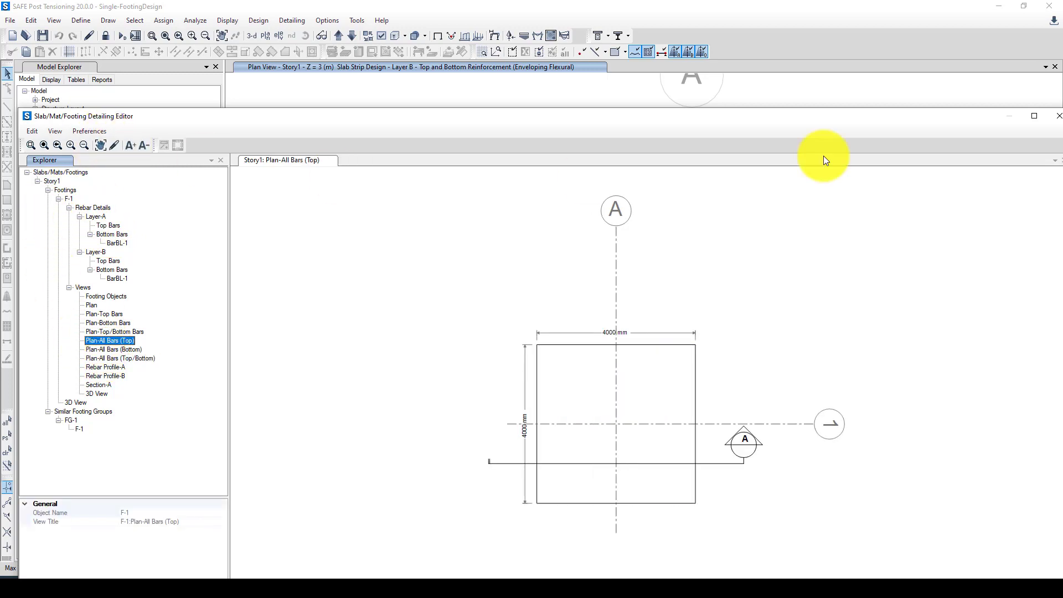
click(1058, 115)
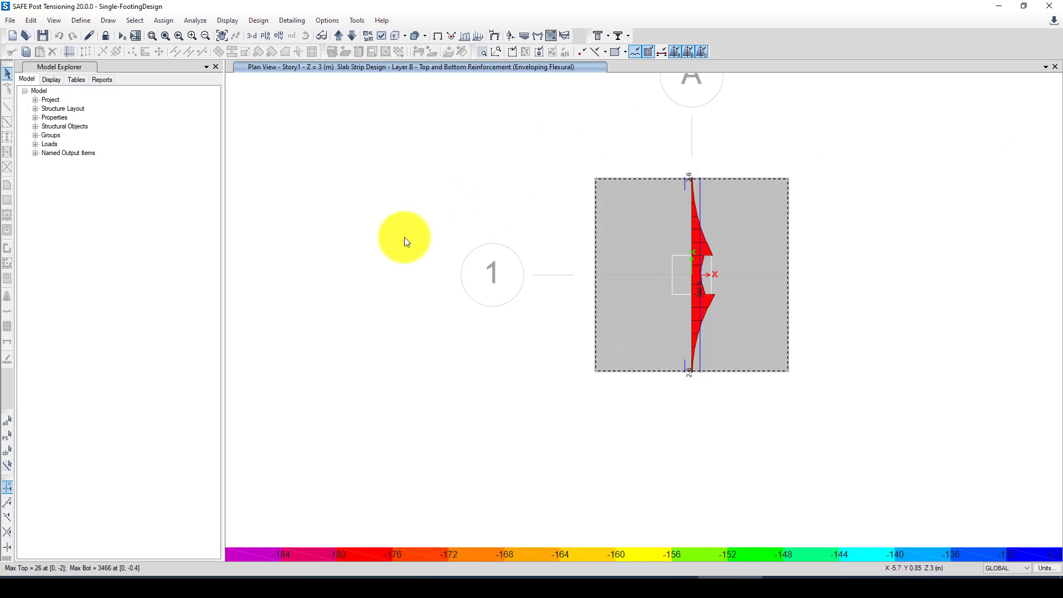
click(11, 21)
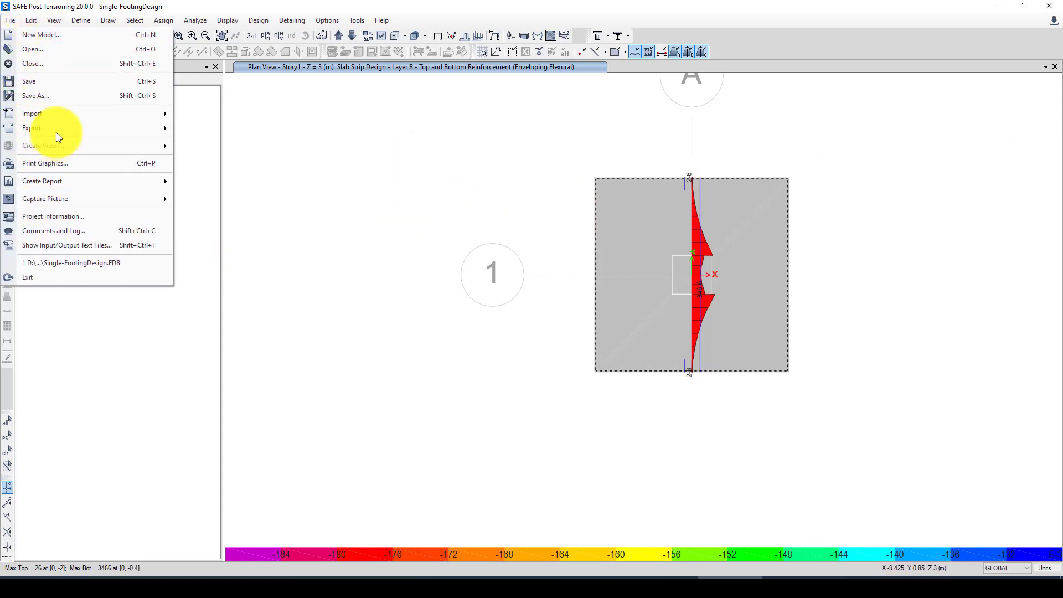
mouse_move(121, 129)
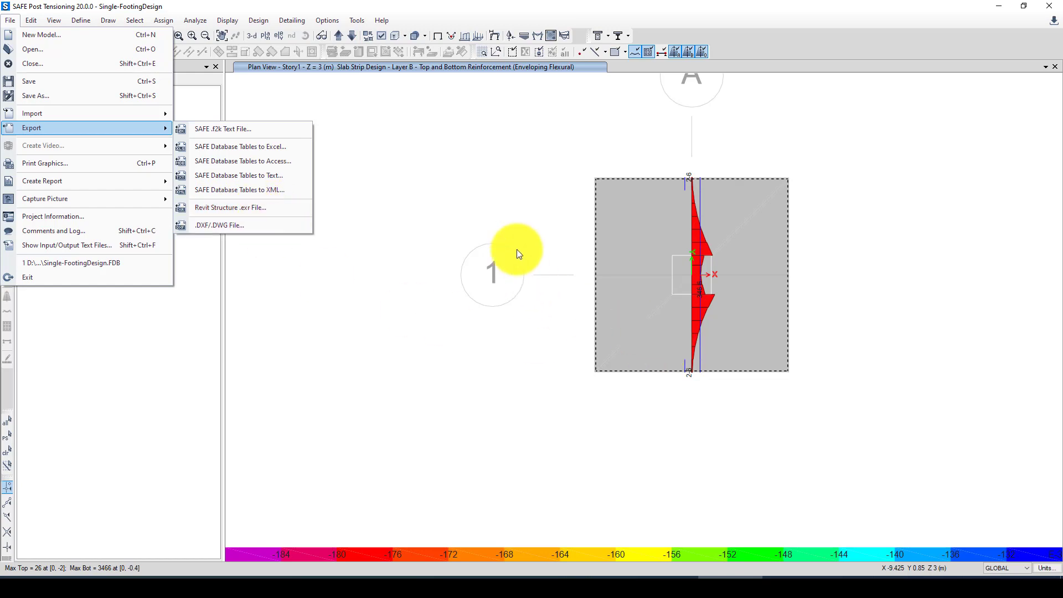
click(609, 232)
middle_drag(805, 301, 631, 322)
scroll(512, 332, up, 2)
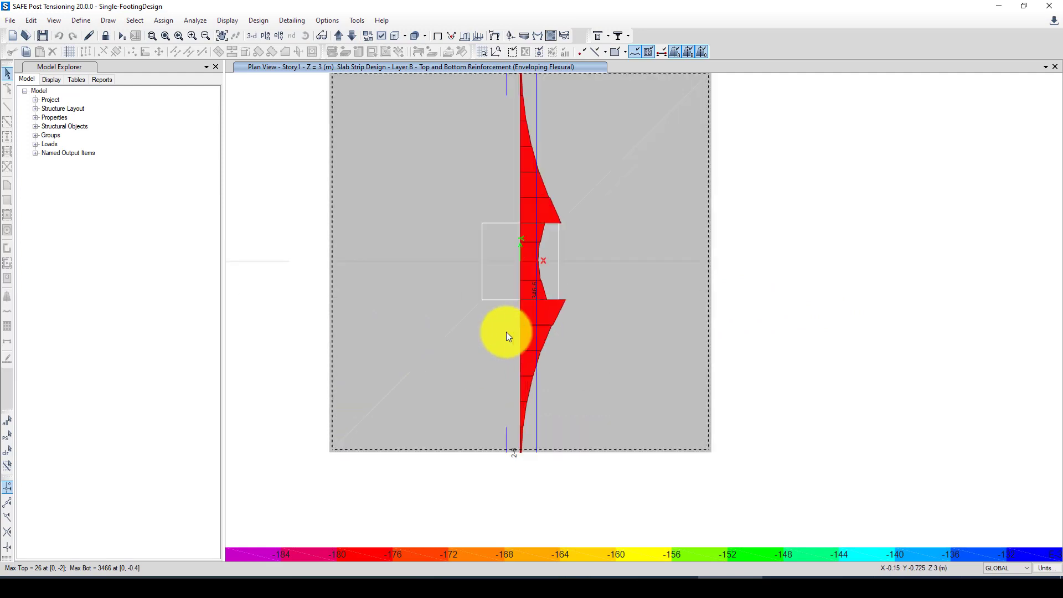
scroll(556, 370, down, 2)
scroll(553, 366, up, 2)
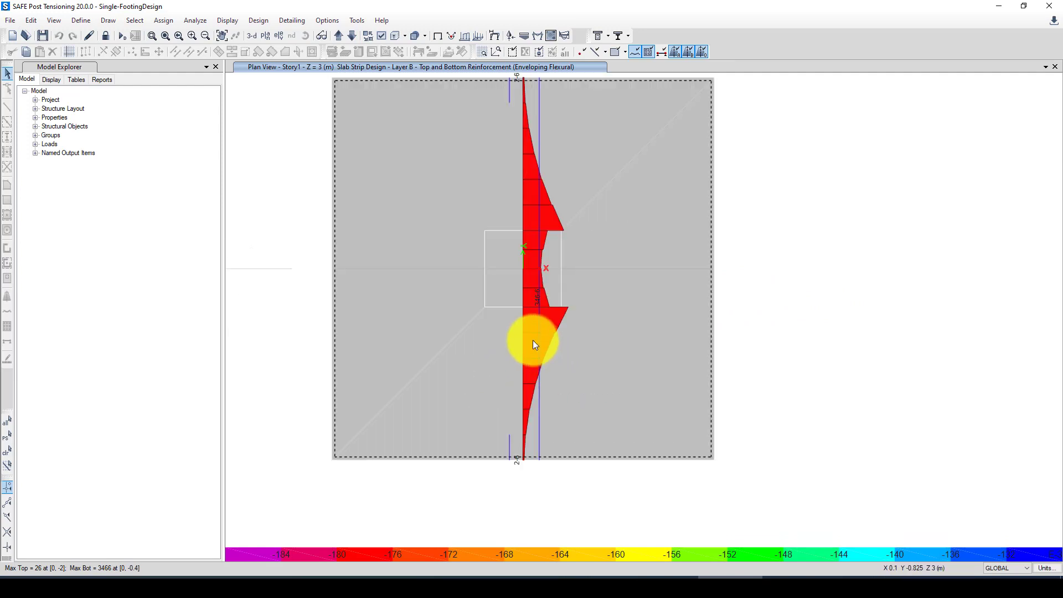
mouse_move(523, 327)
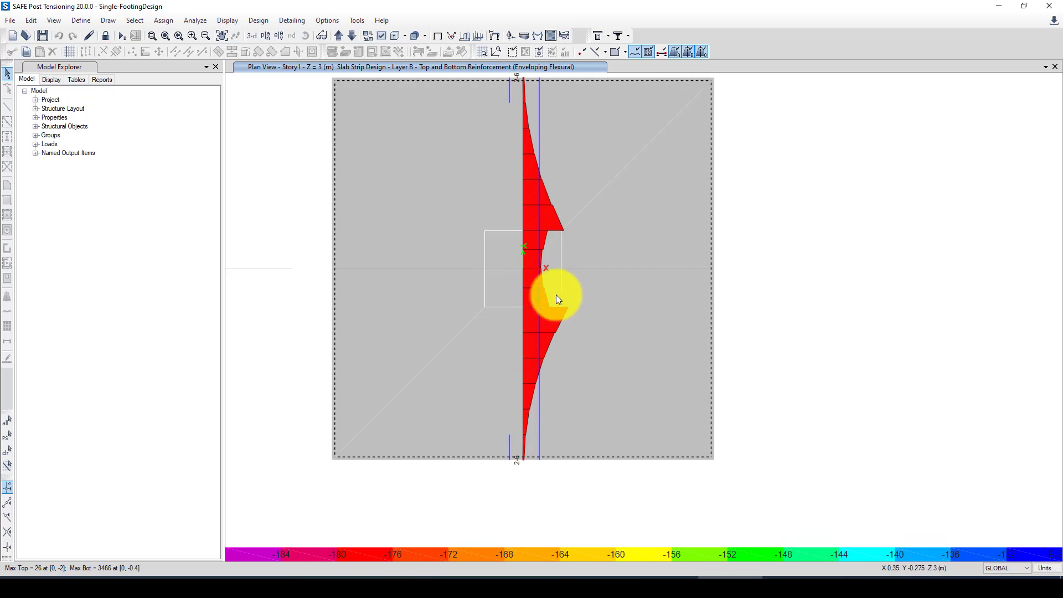
middle_drag(514, 289, 513, 300)
mouse_move(516, 332)
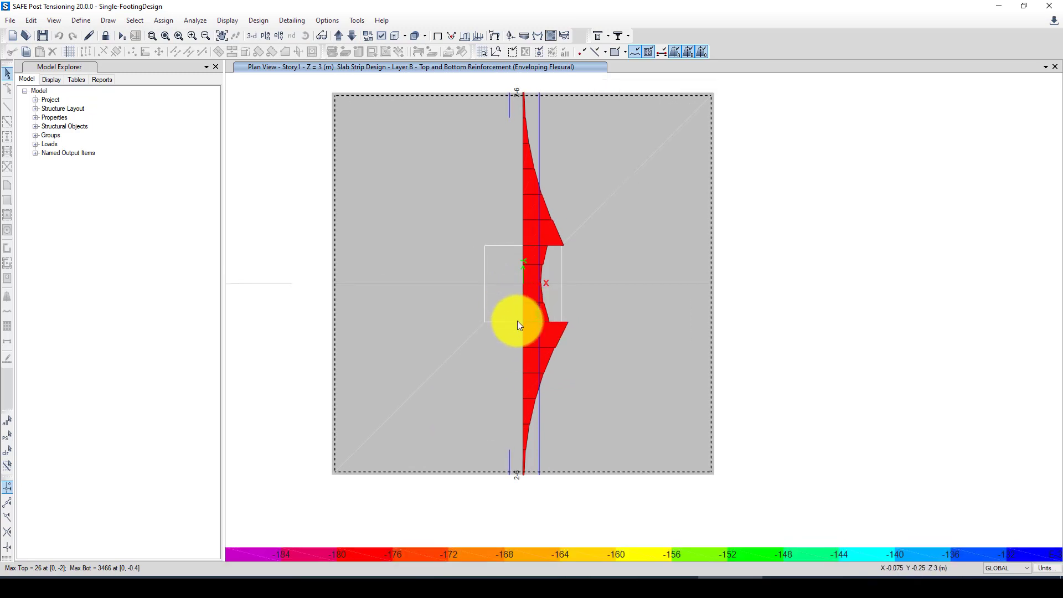